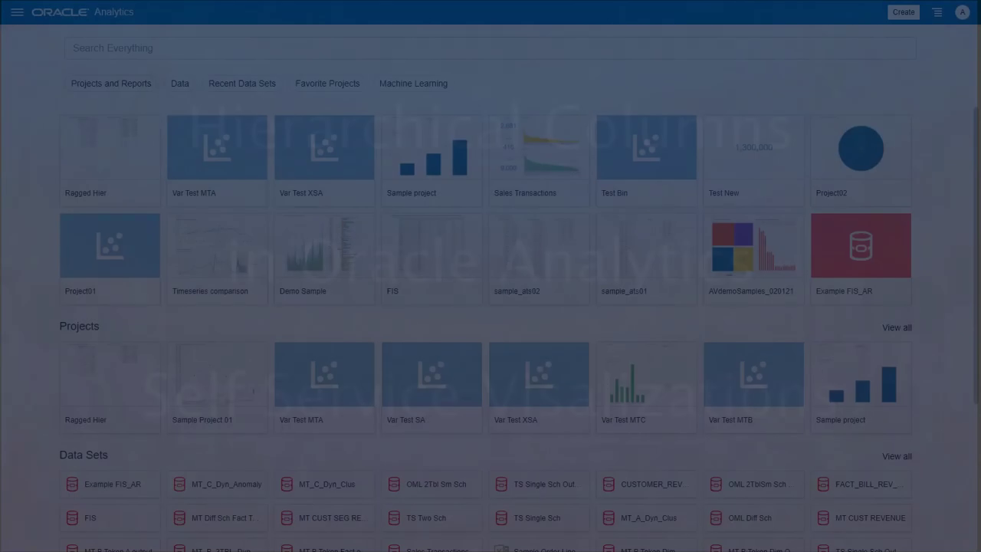
Start a new project using the A - Sample Sales subject area
left_click(902, 12)
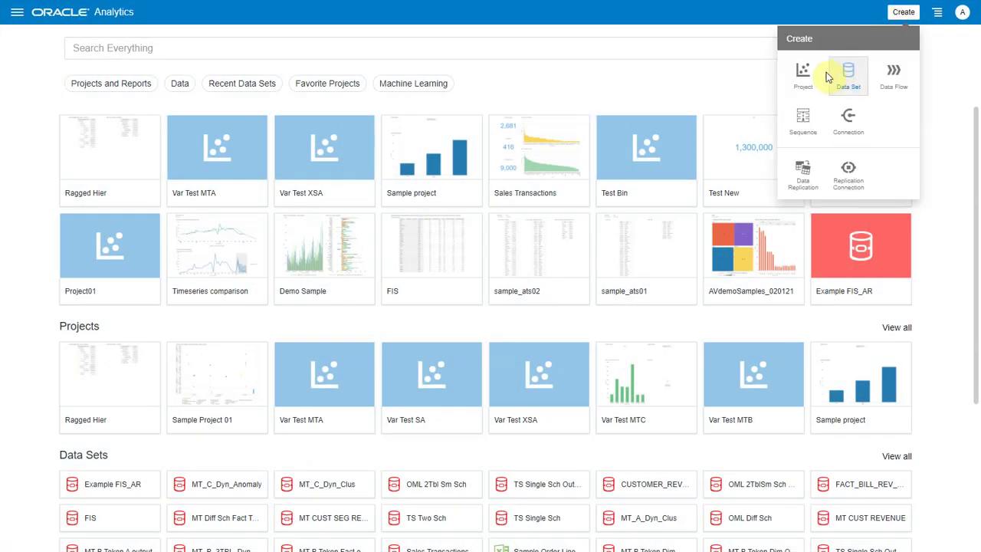
left_click(802, 75)
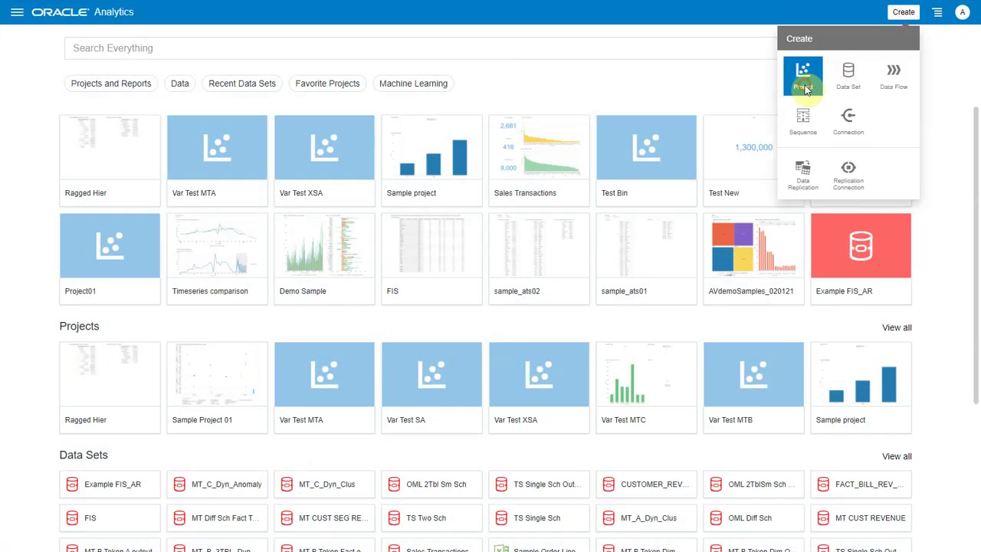
left_click(379, 157)
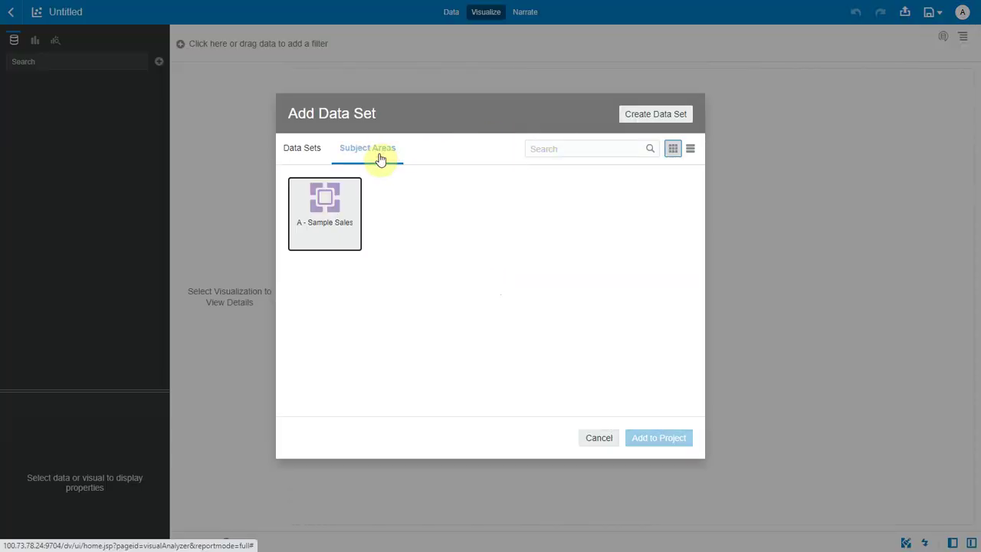
double_click(329, 214)
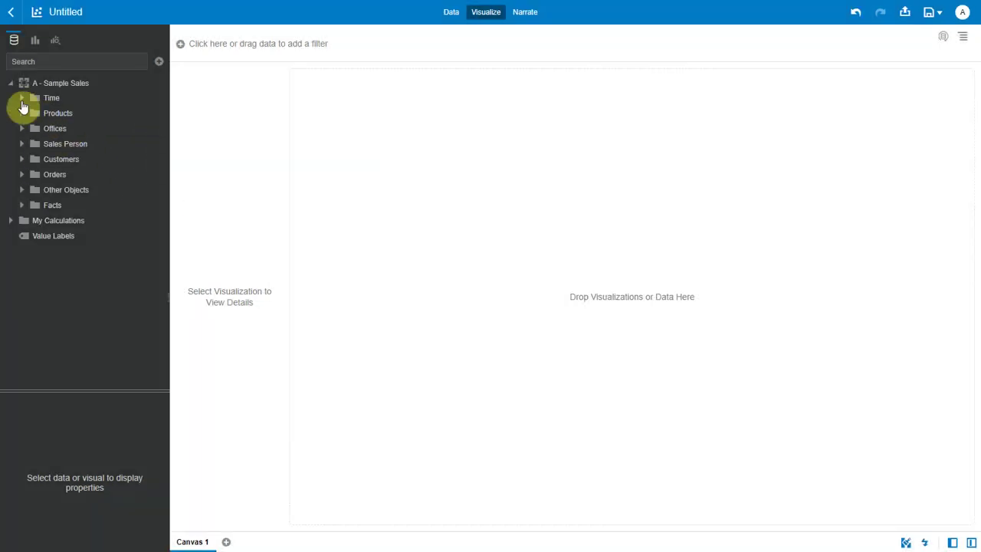
Select Time Hierarchy and the 1- Revenue measure from Base Facts
left_click(22, 98)
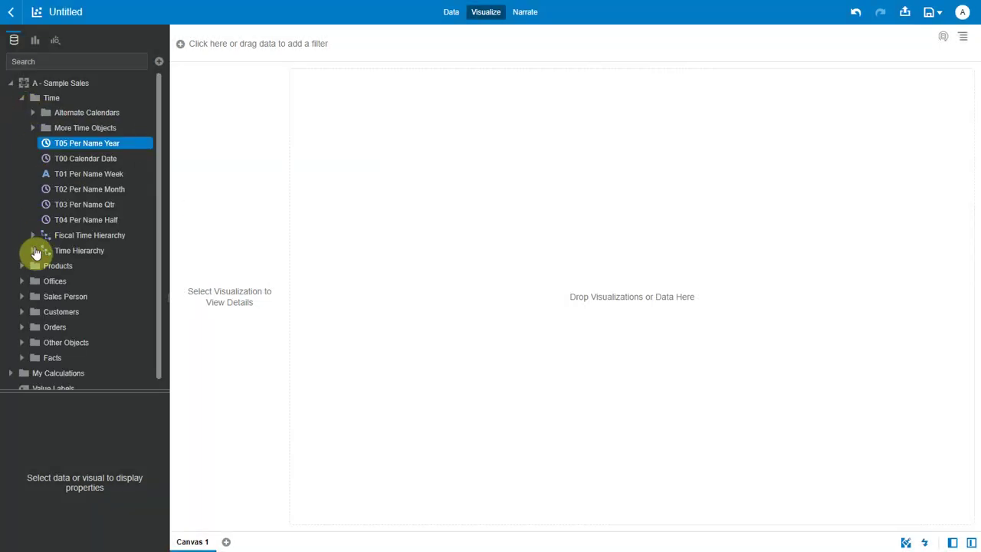
left_click(33, 252)
left_click_drag(158, 247, 159, 321)
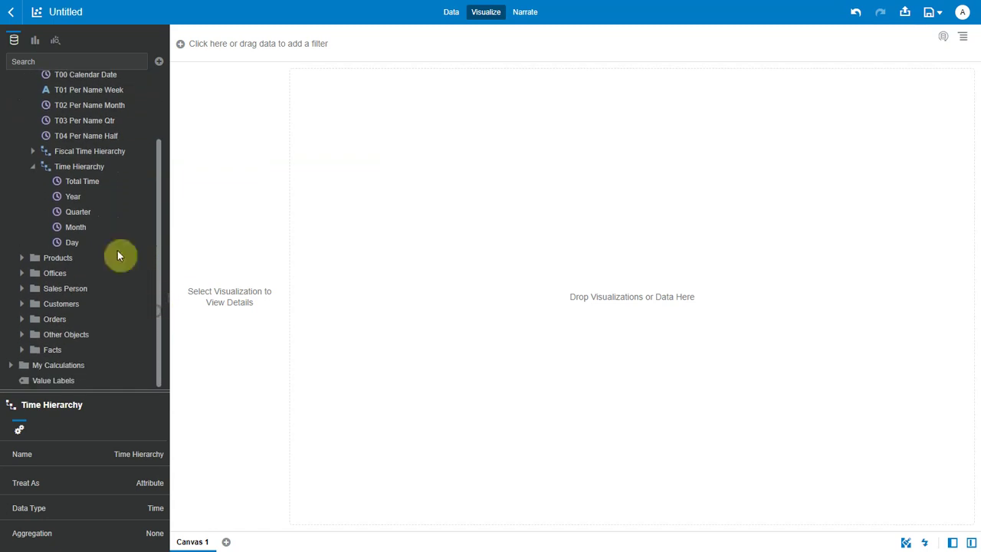
left_click(63, 171)
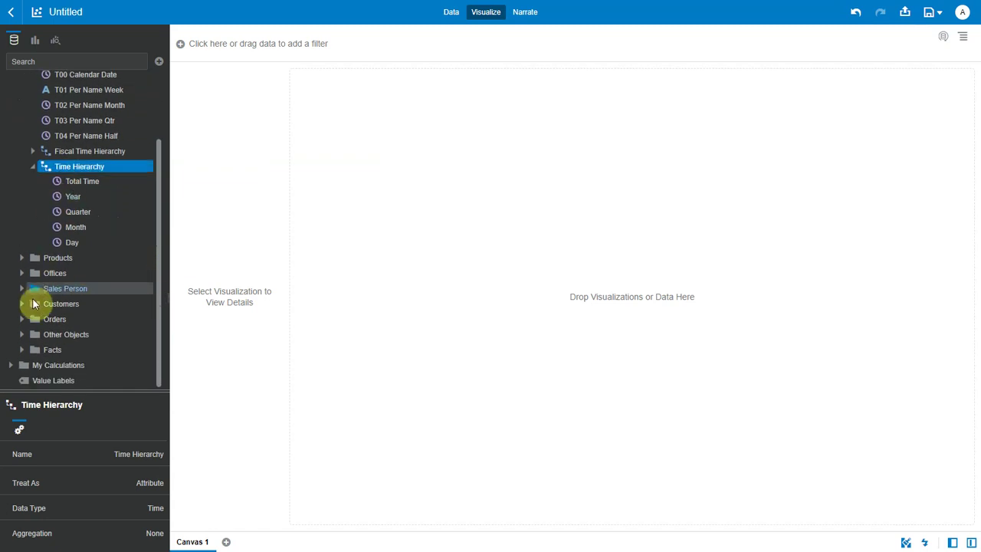
left_click(21, 351)
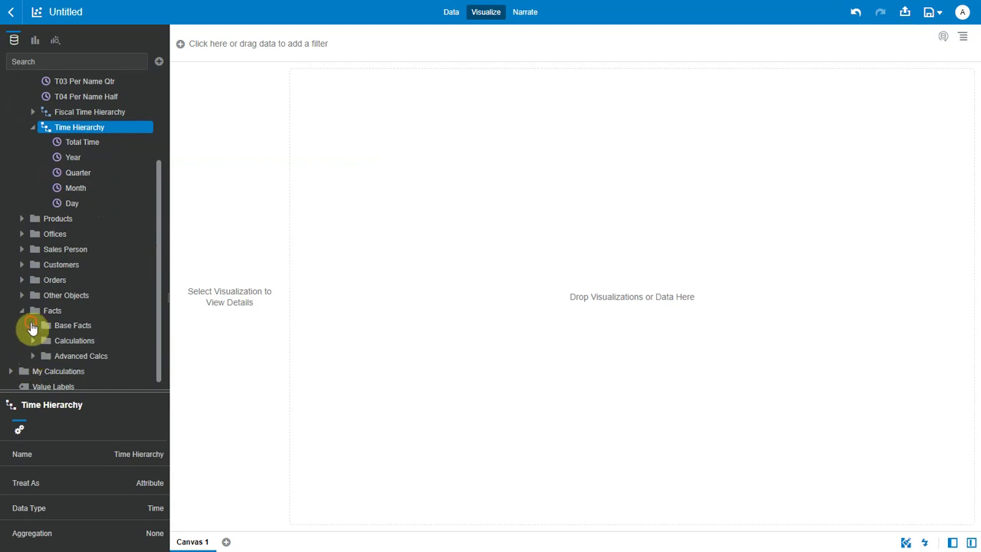
left_click(33, 325)
left_click(82, 356)
right_click(82, 356)
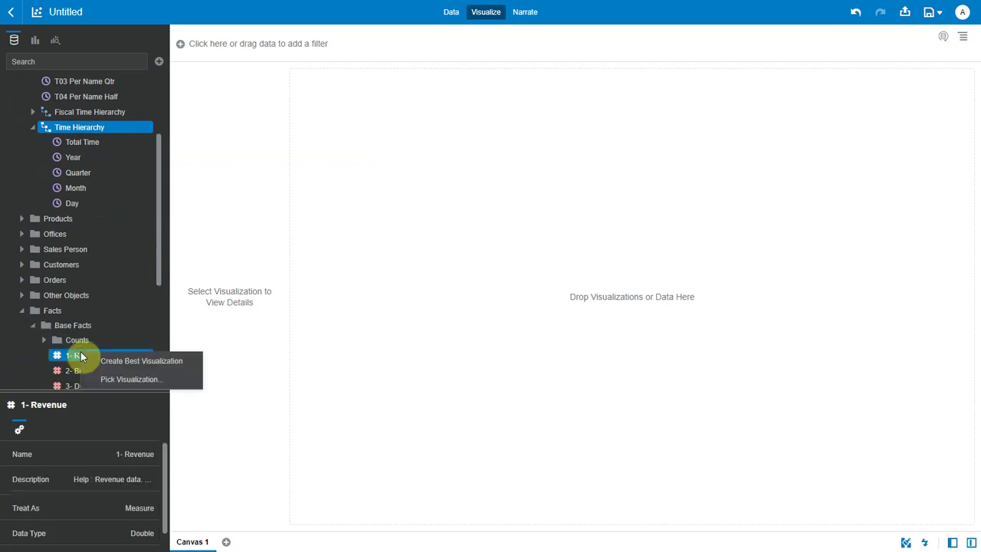
Auto-create the revenue pivot and expand 2015 and 2015 Q1
left_click(107, 359)
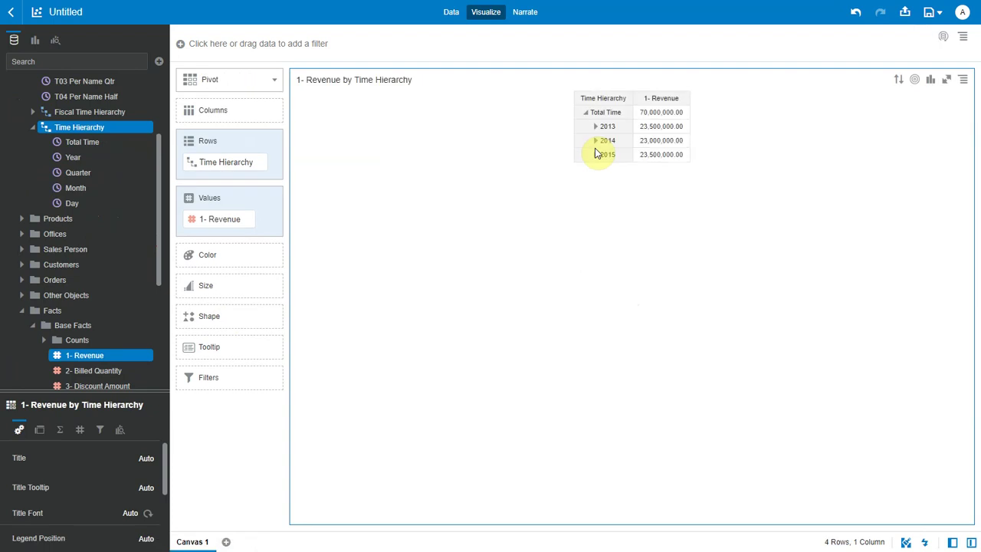
left_click(594, 160)
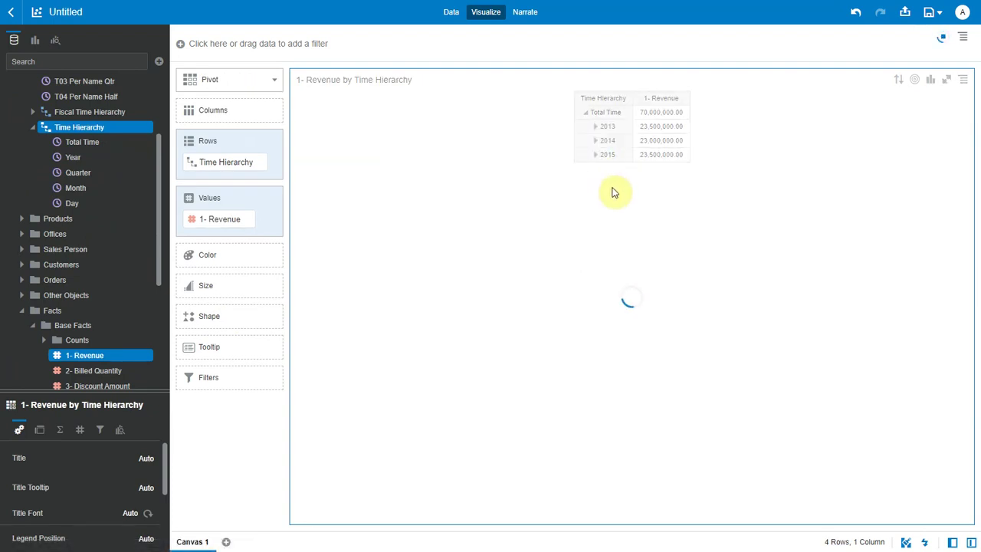
left_click(602, 170)
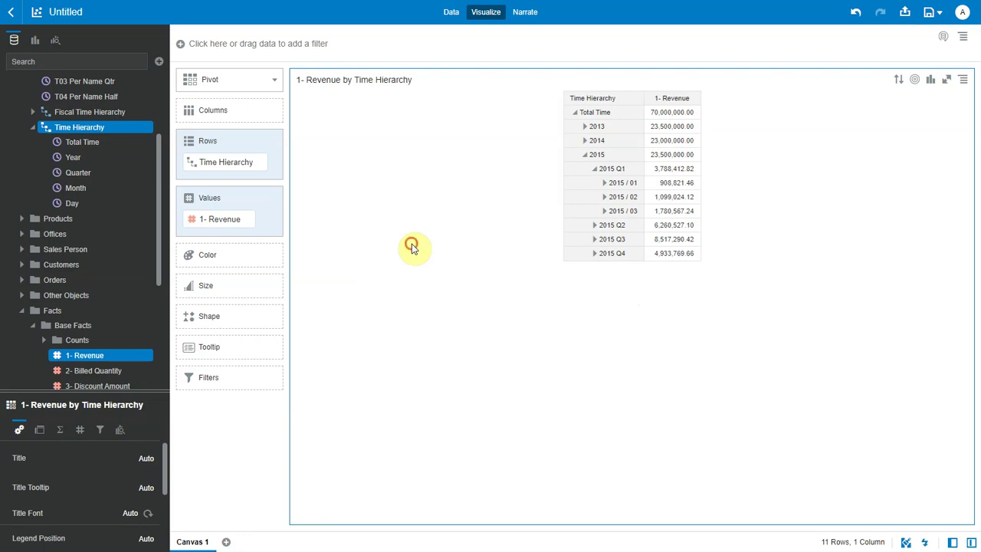
Place LOB from Products Hierarchy across the pivot's columns
left_click(22, 220)
left_click(34, 373)
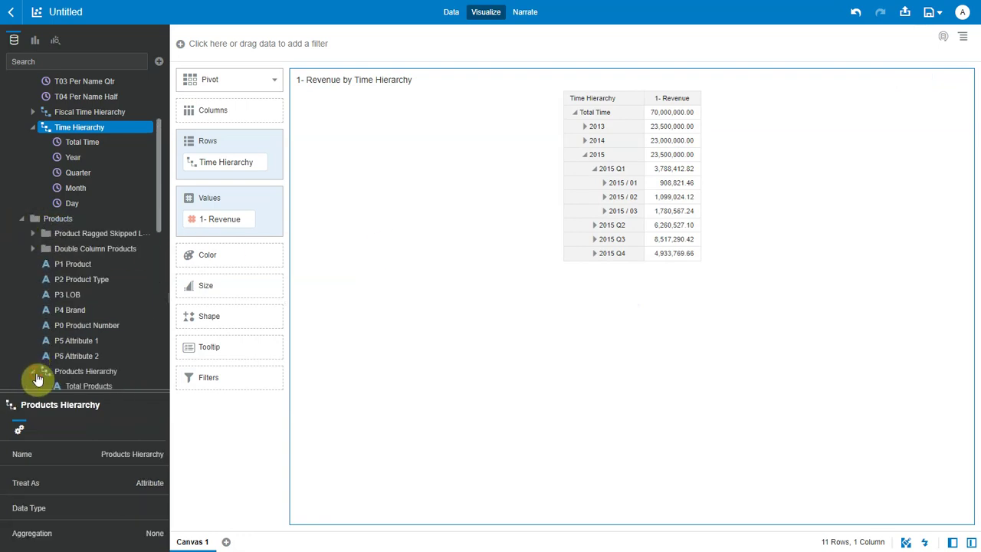
left_click_drag(160, 219, 158, 266)
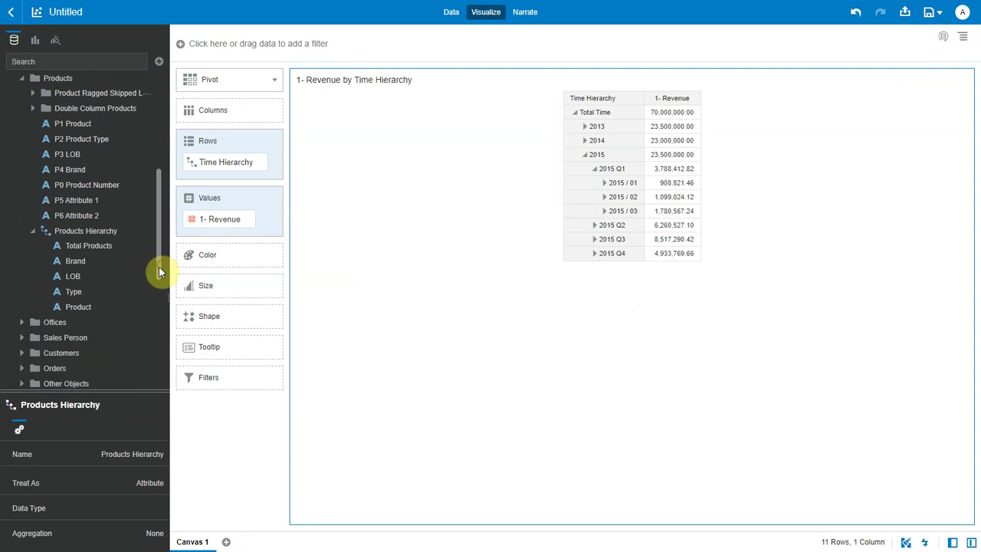
left_click_drag(77, 282, 239, 104)
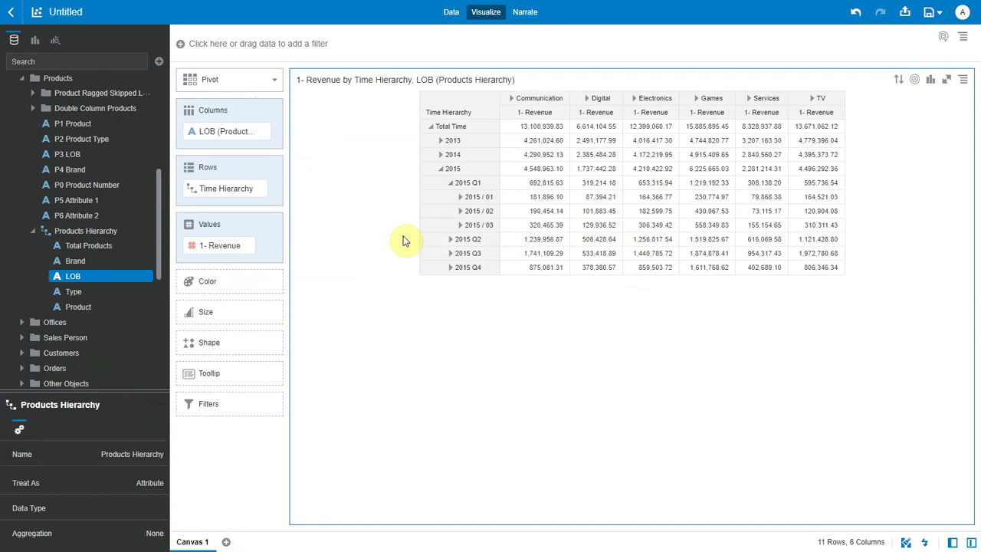
left_click(105, 275)
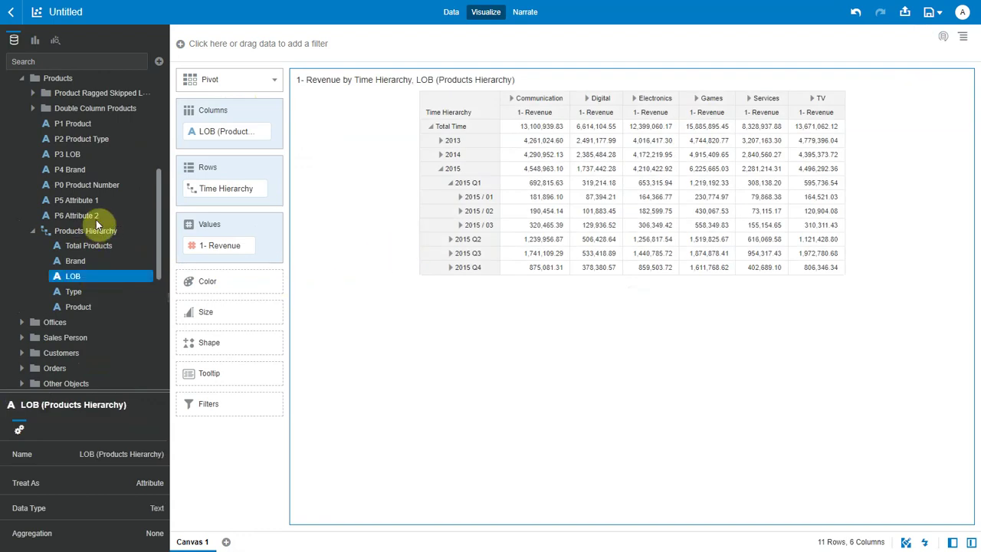
Add an LOB canvas filter including Communication, Digital, Electronics and Games
left_click_drag(90, 239, 249, 36)
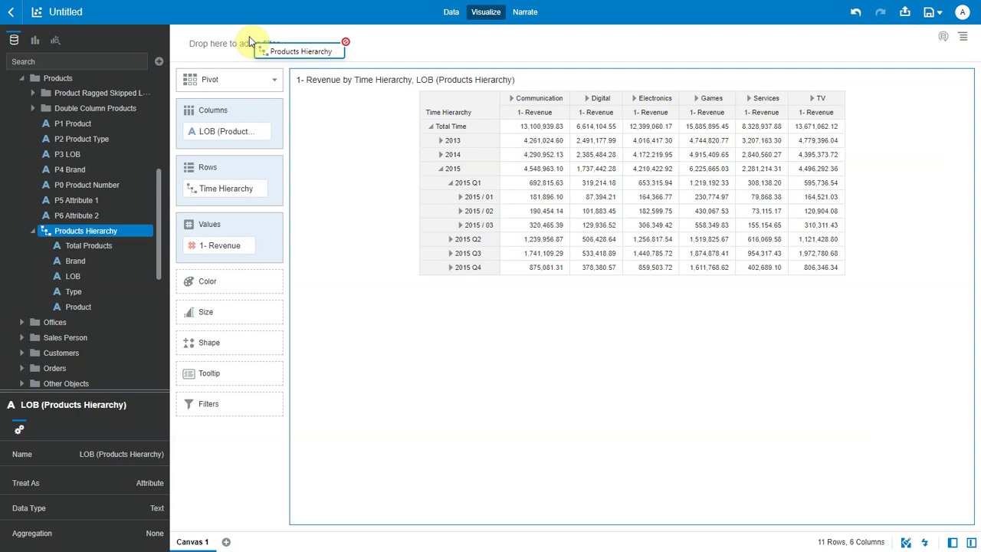
mouse_move(249, 36)
left_mouse_down()
mouse_move(175, 99)
mouse_move(99, 218)
mouse_move(75, 281)
mouse_move(251, 44)
left_mouse_up()
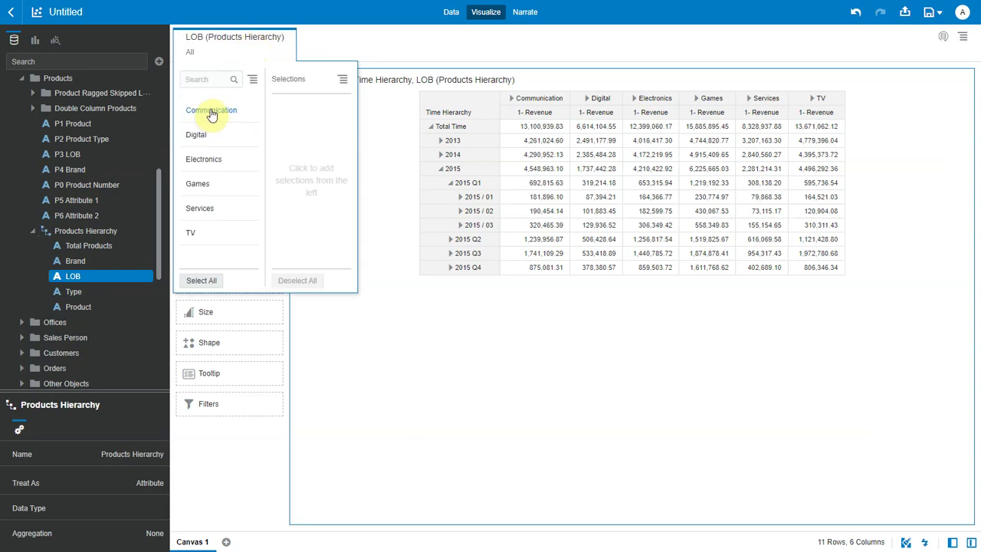
left_click(211, 111)
left_click(211, 111)
left_click(212, 111)
left_click(212, 111)
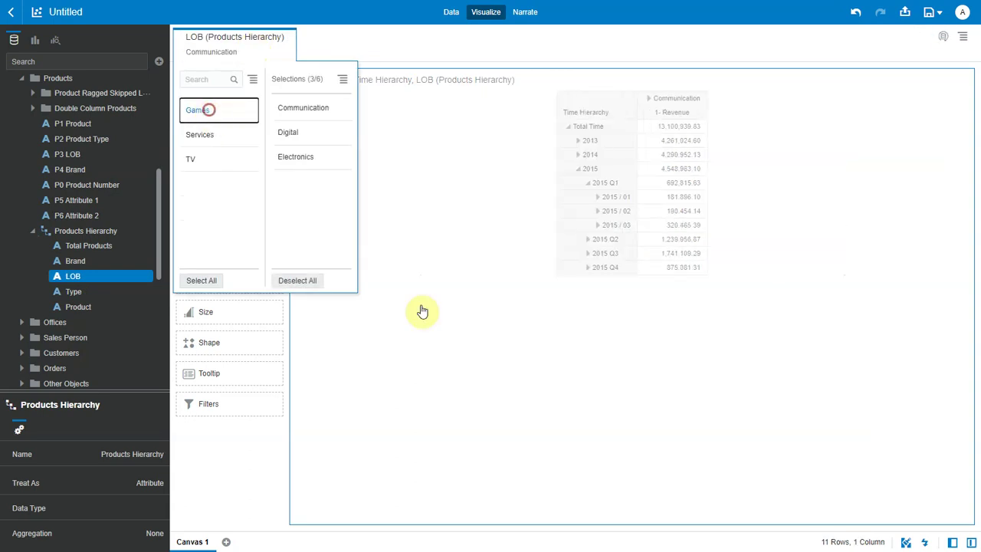
left_click(483, 350)
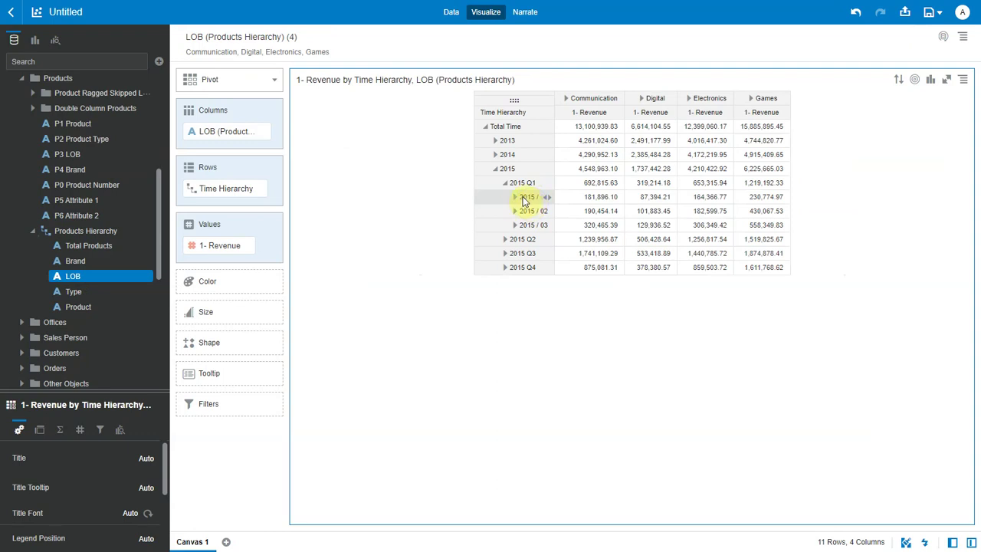
left_click(524, 198)
left_click(530, 212, "ctrl")
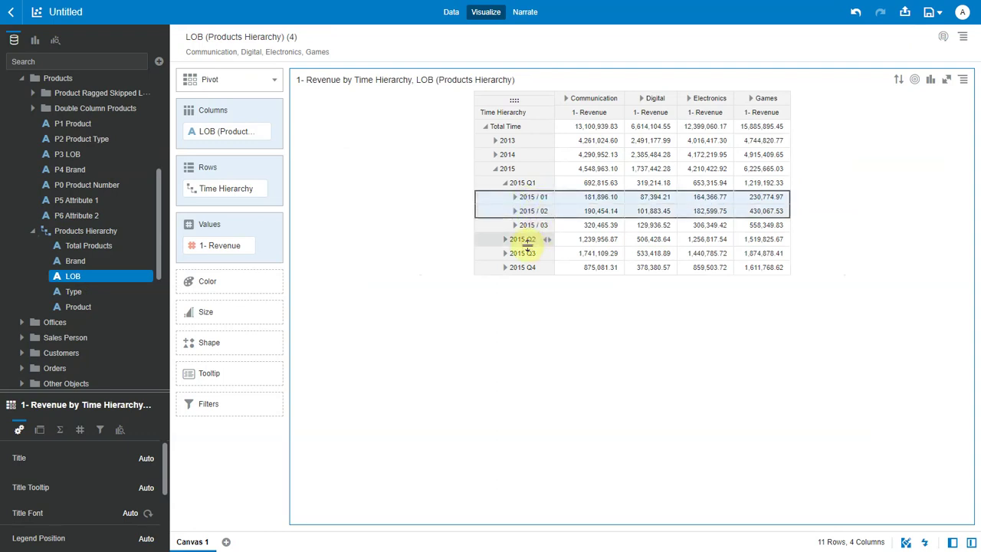
left_click(528, 241, "ctrl")
right_click(527, 240)
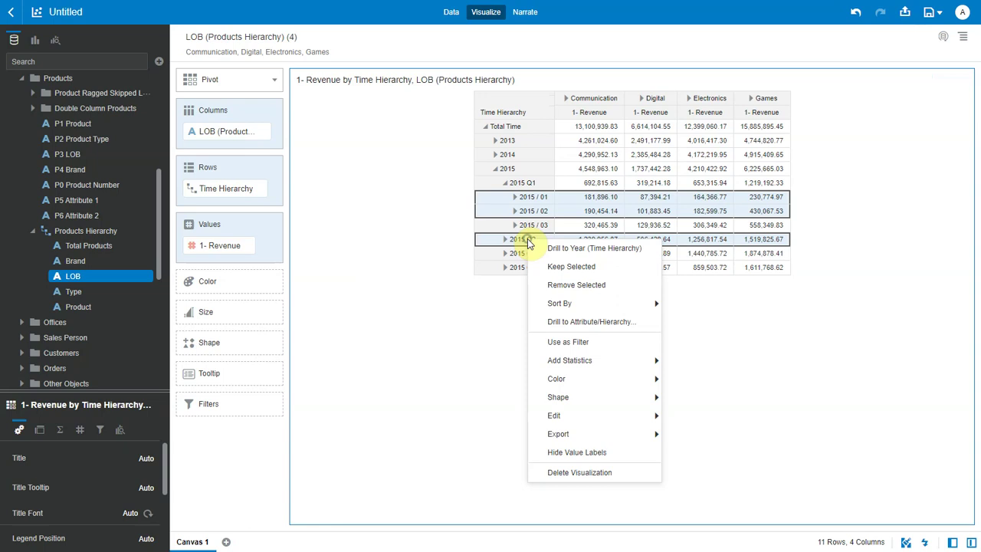
left_click(567, 268)
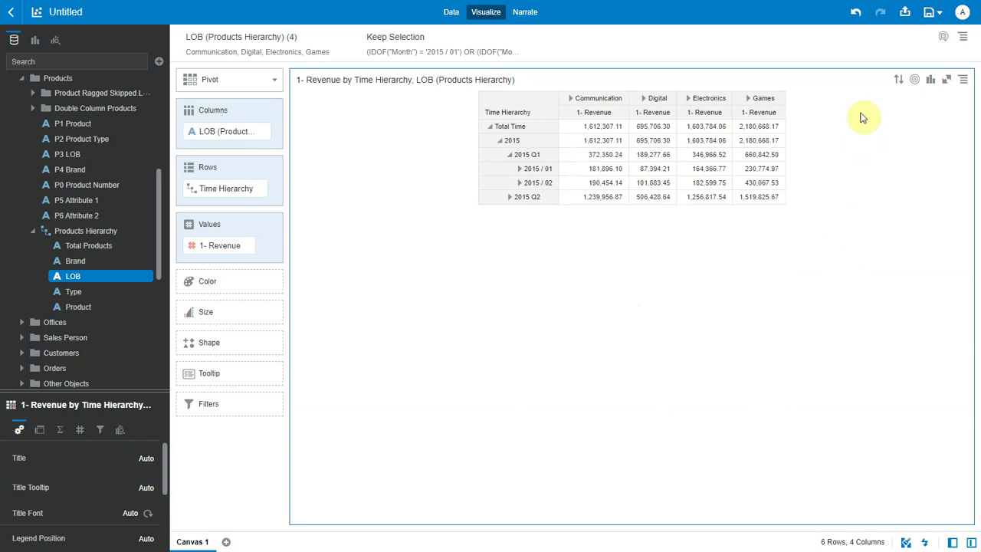
left_click(856, 12)
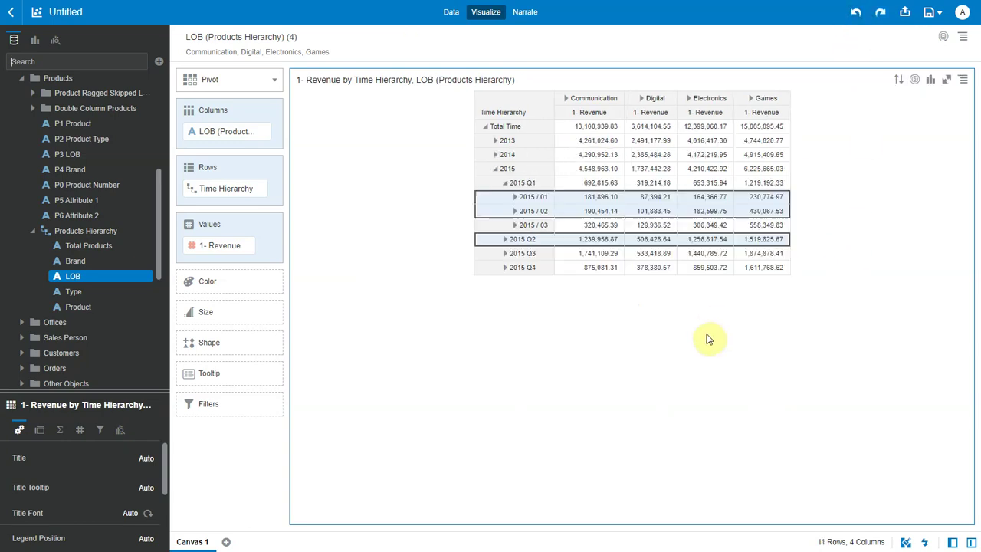
left_click(612, 209)
left_click_drag(598, 228, 657, 225)
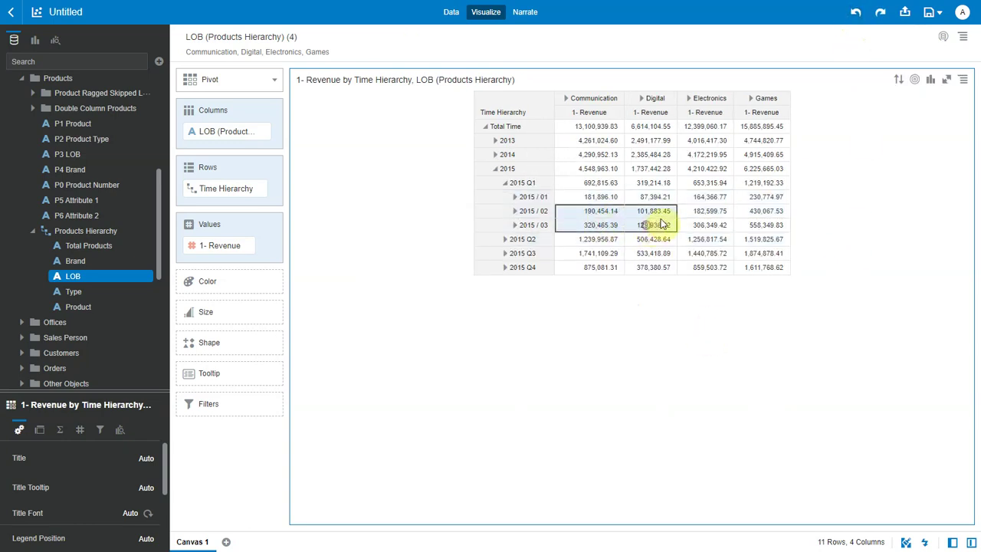
right_click(707, 258)
left_click(759, 283)
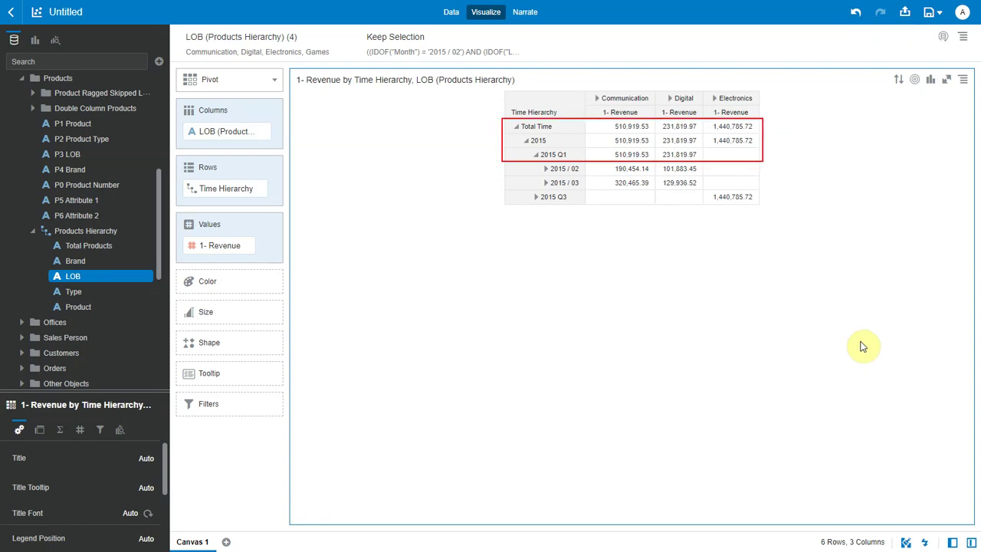
left_click(855, 17)
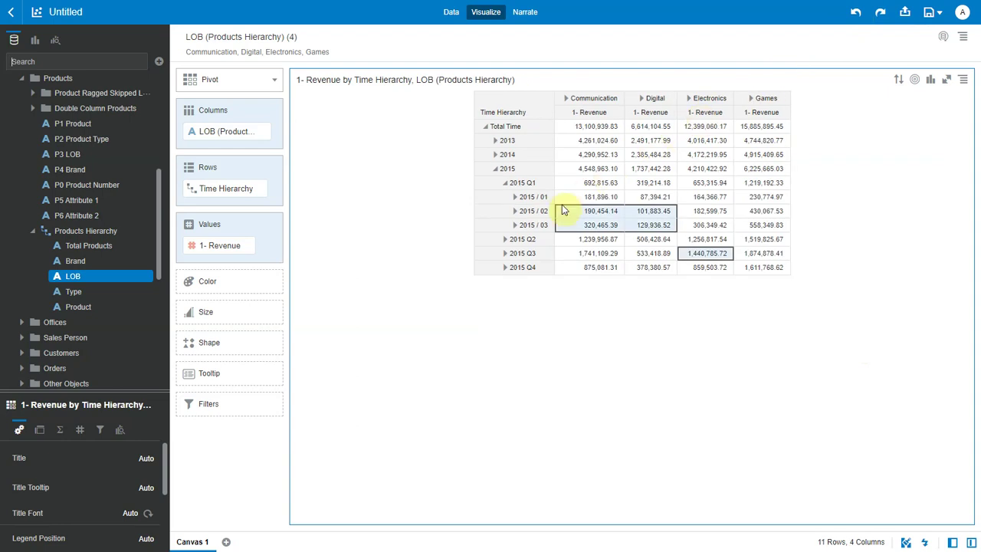
Drill the 2015 / 03 row into Company level of the Offices Hierarchy
right_click(527, 227)
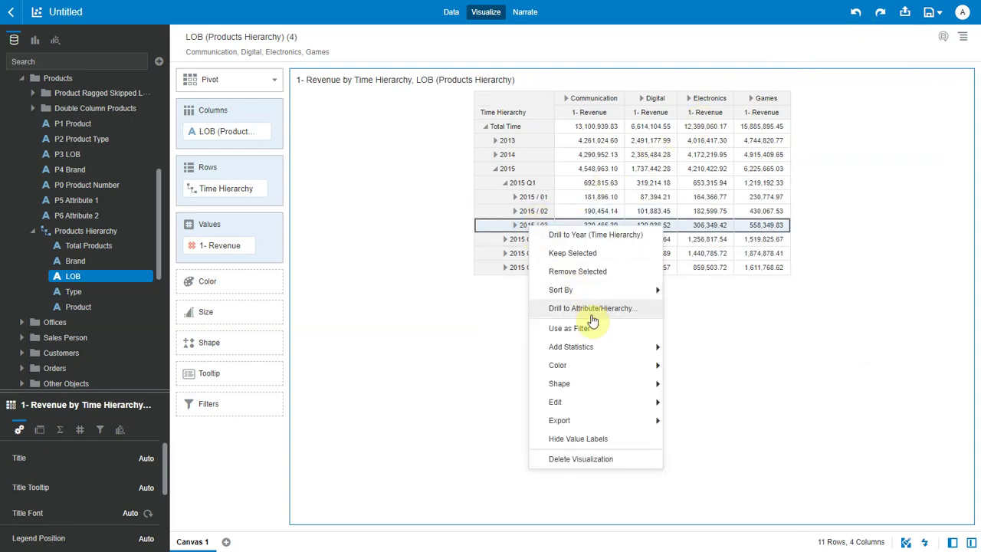
left_click(591, 319)
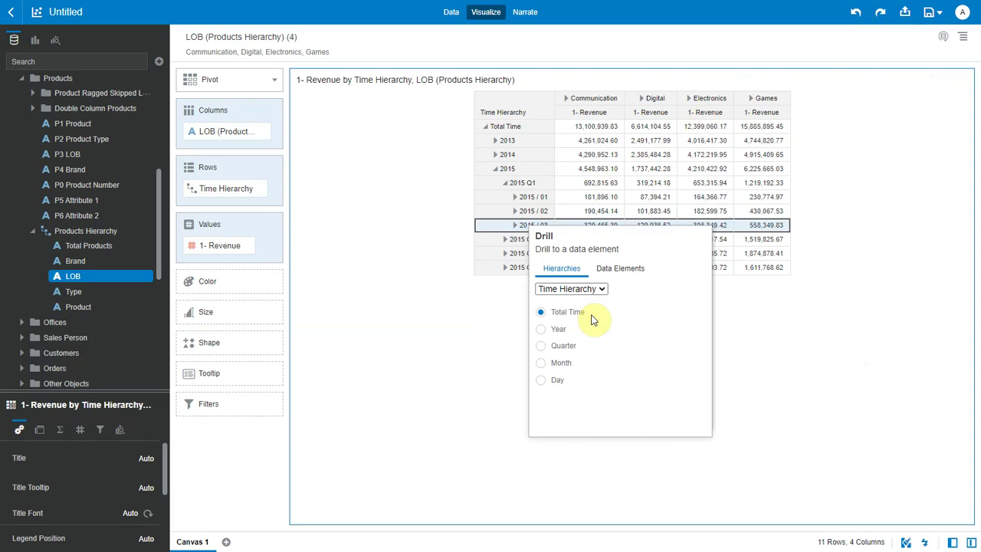
left_click(615, 269)
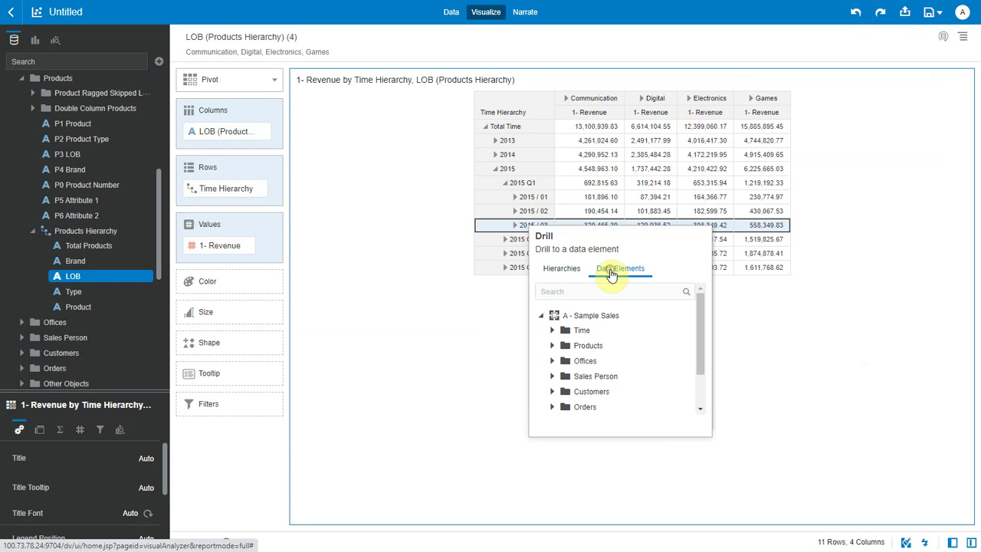
left_click(552, 360)
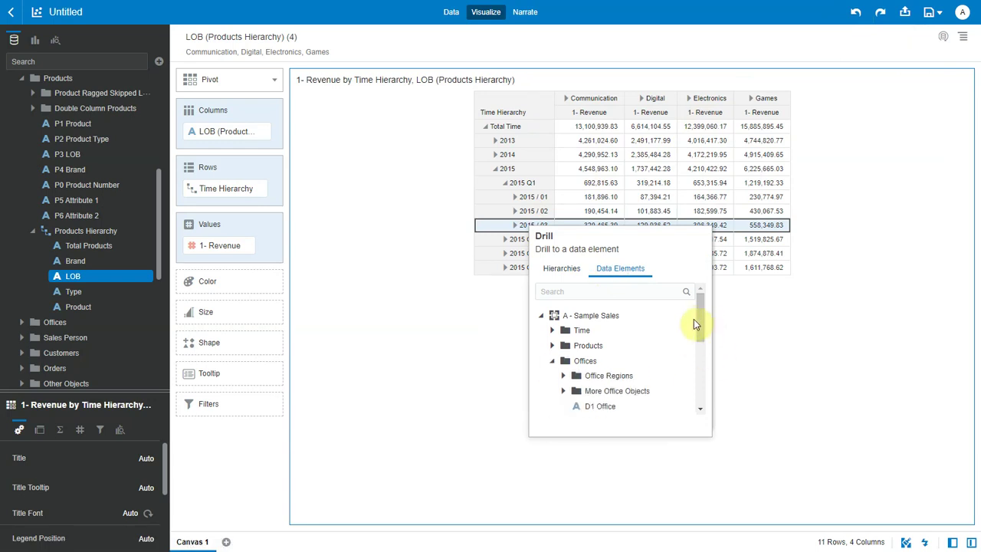
left_click_drag(701, 316, 700, 357)
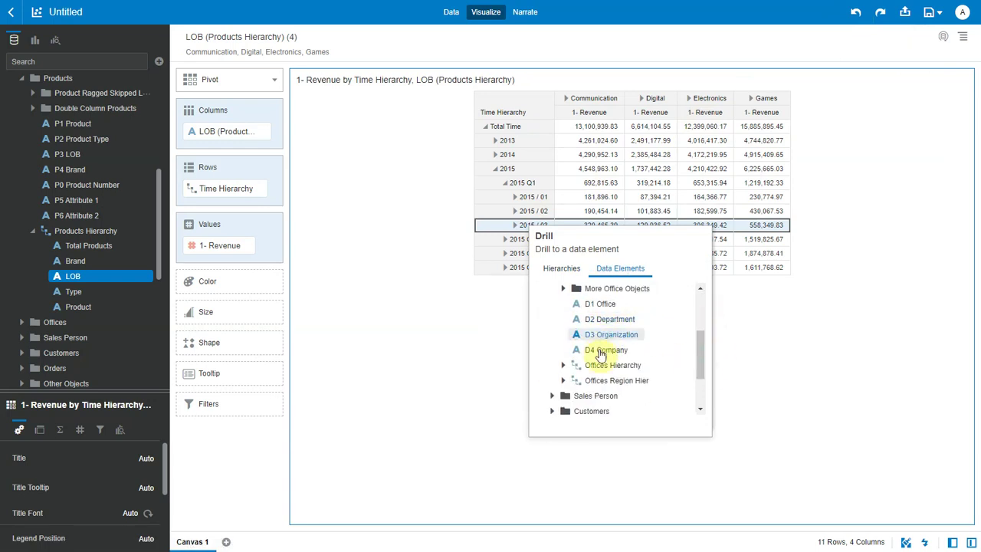
left_click(573, 366)
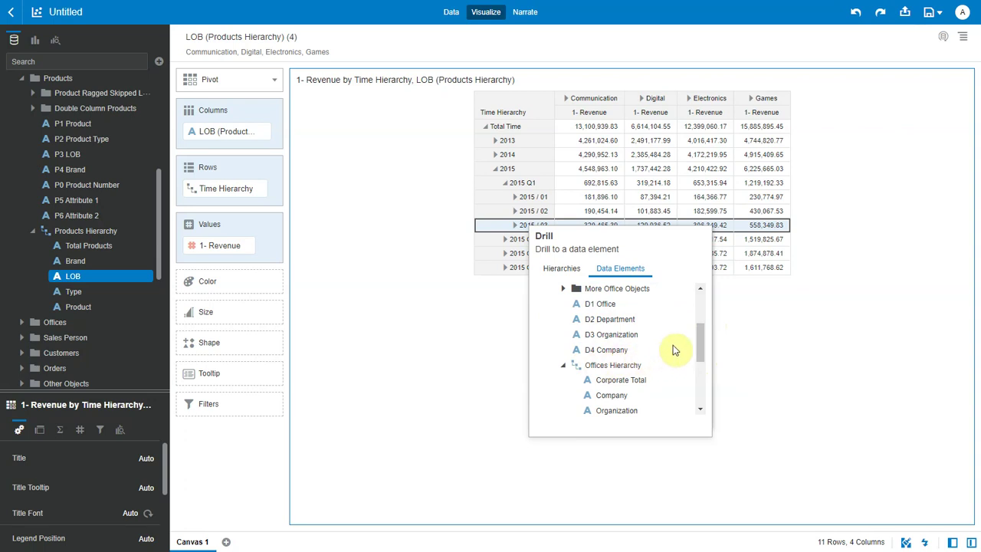
left_click_drag(702, 349, 580, 367)
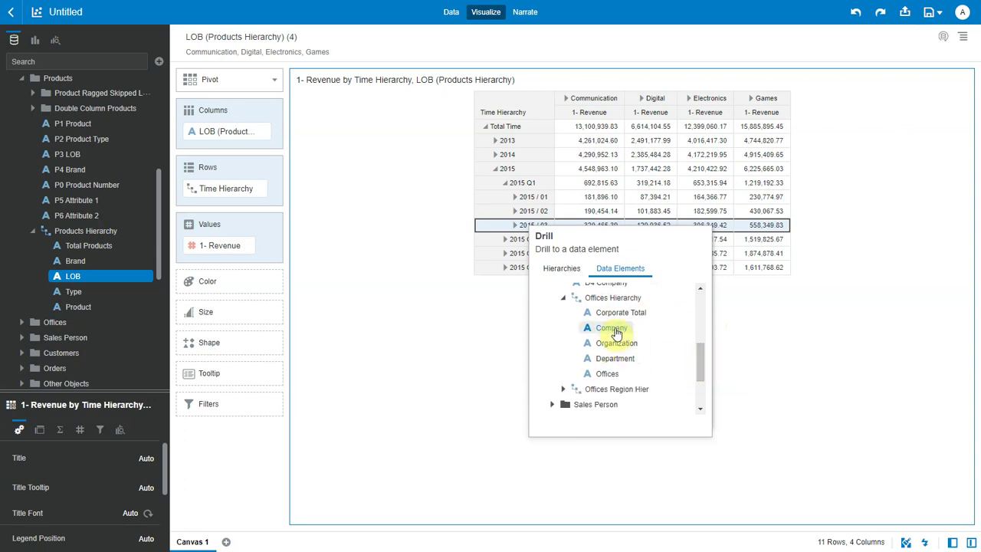
left_click(613, 328)
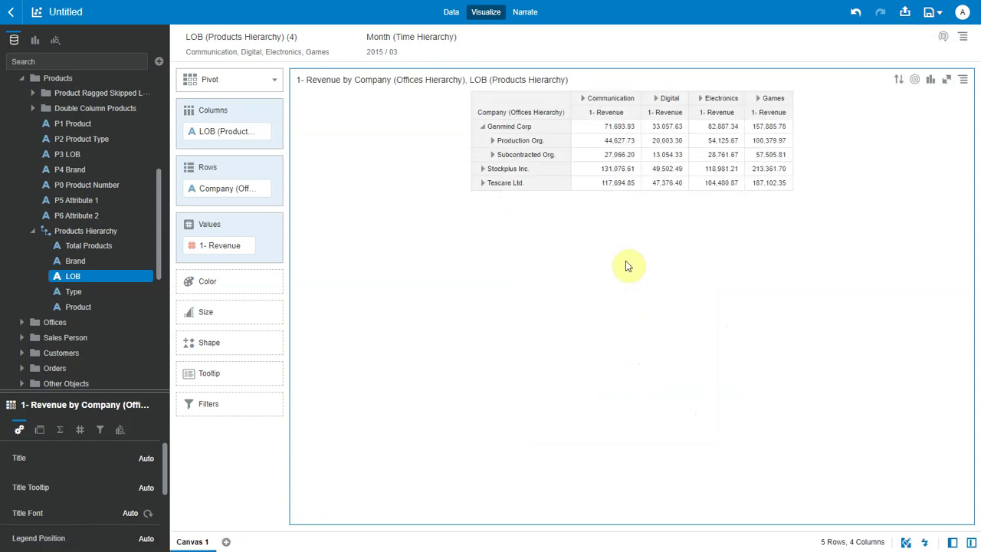
Clear Canvas 1 and remove all canvas filters
left_click(201, 541)
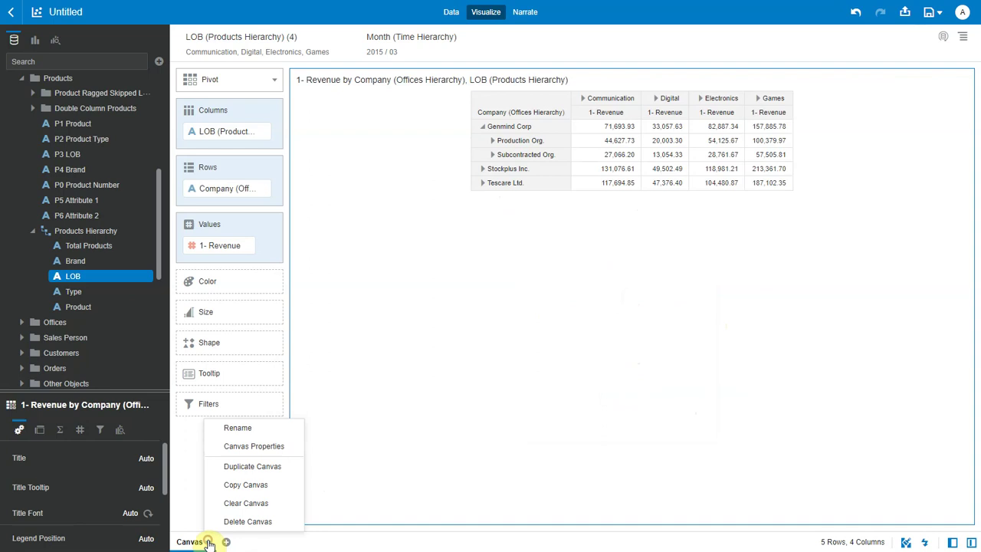
left_click(238, 506)
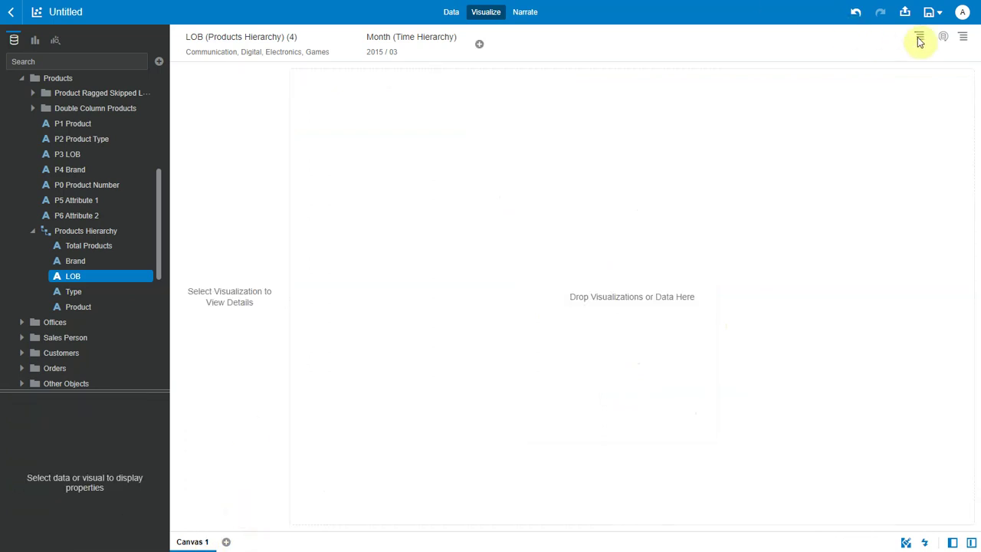
left_click(921, 39)
left_click(895, 69)
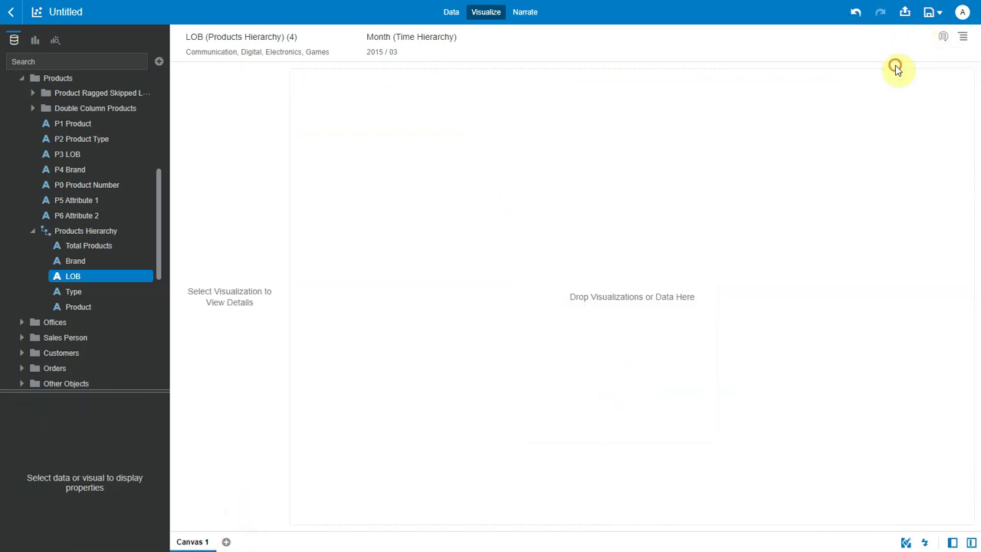
Select the Products Hierarchy and 1- Revenue data elements
left_click(85, 231)
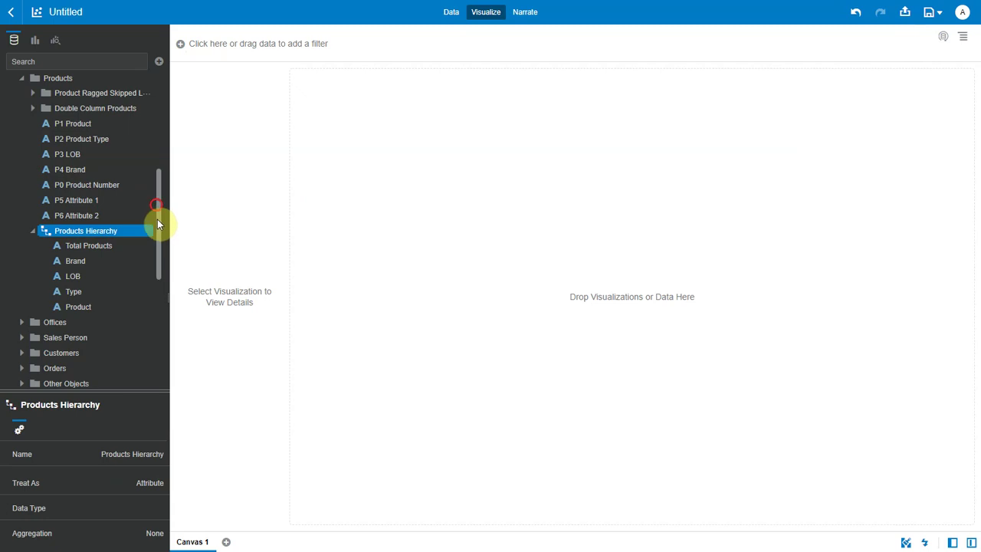
scroll(157, 219, "down", 3)
left_click(92, 219)
Create a donut chart of 1- Revenue coloured by R1 Order Status
right_click(108, 223)
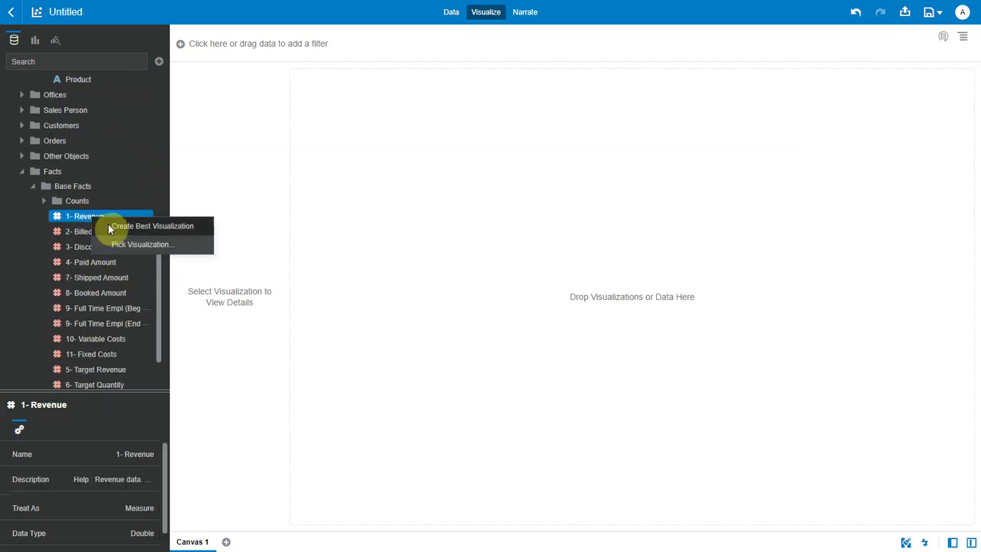
left_click(135, 244)
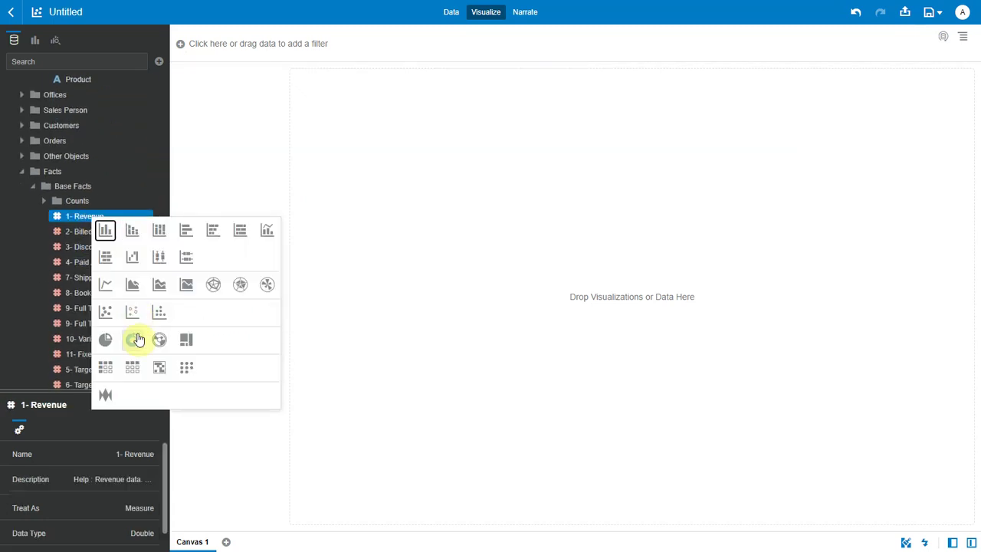
left_click(137, 340)
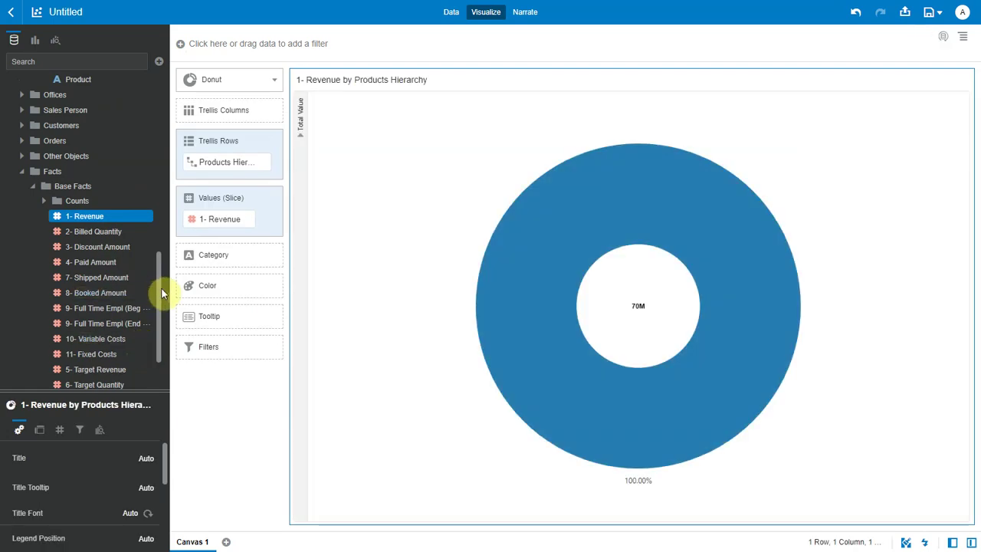
left_click(21, 140)
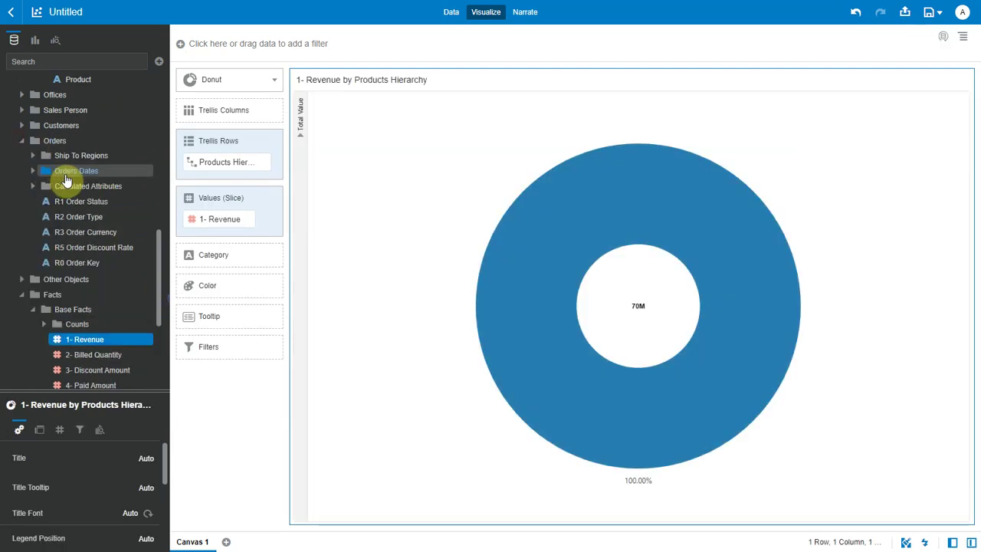
left_click_drag(84, 205, 230, 284)
Move Products Hierarchy to trellis columns and expand Total Value and BizTech
left_click_drag(224, 161, 232, 112)
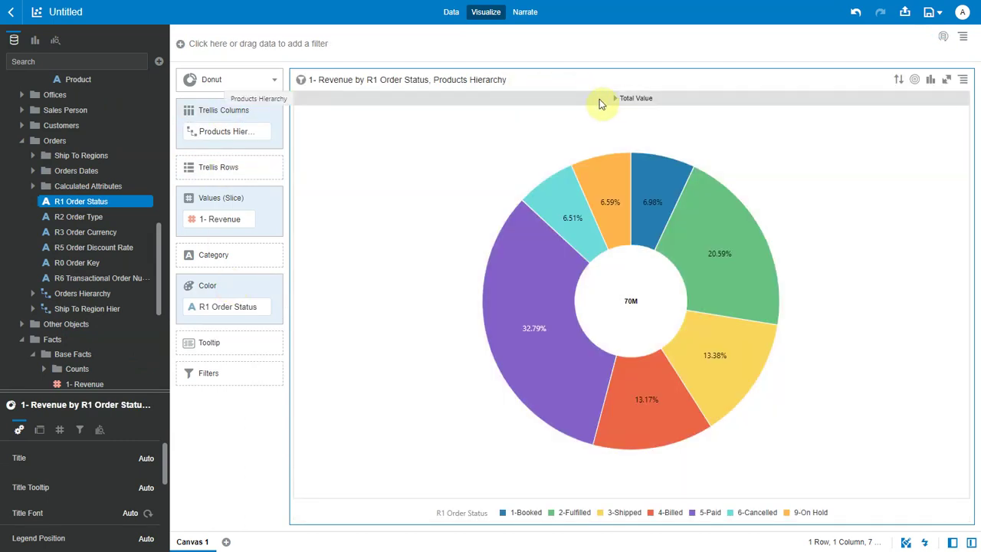
left_click(617, 99)
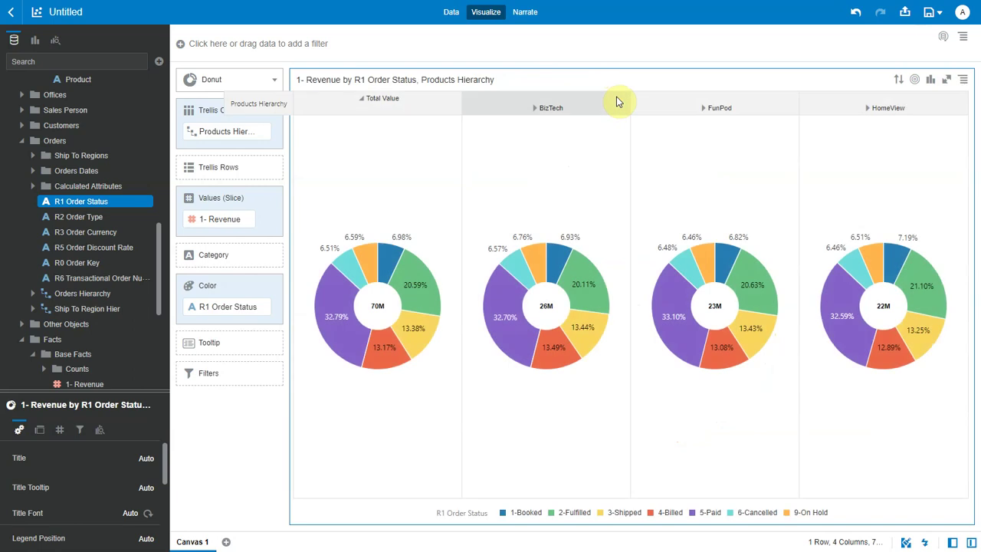
left_click(536, 112)
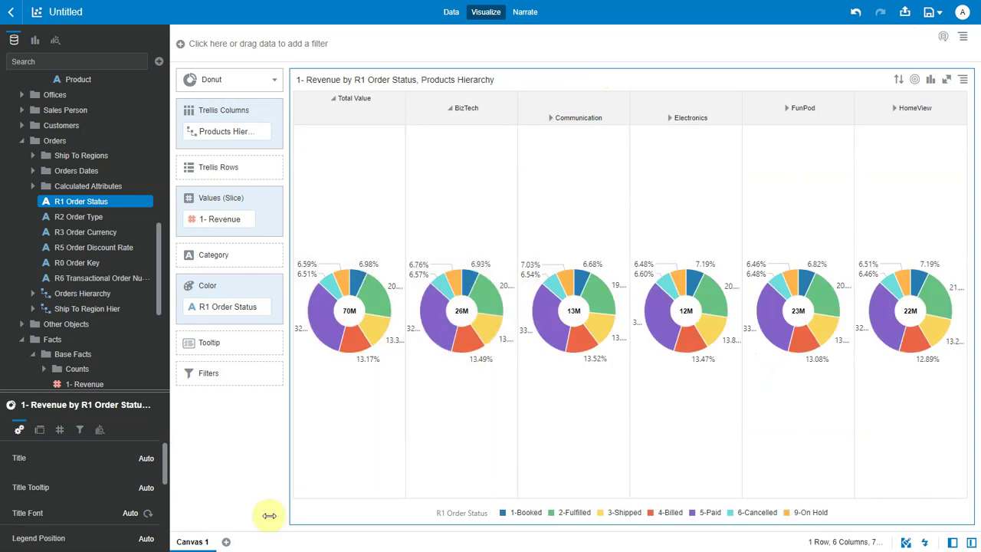
left_click(208, 543)
Clear the canvas and auto-create a 1- Revenue pivot by Products Ragged Skip Lvl Hier
left_click(233, 505)
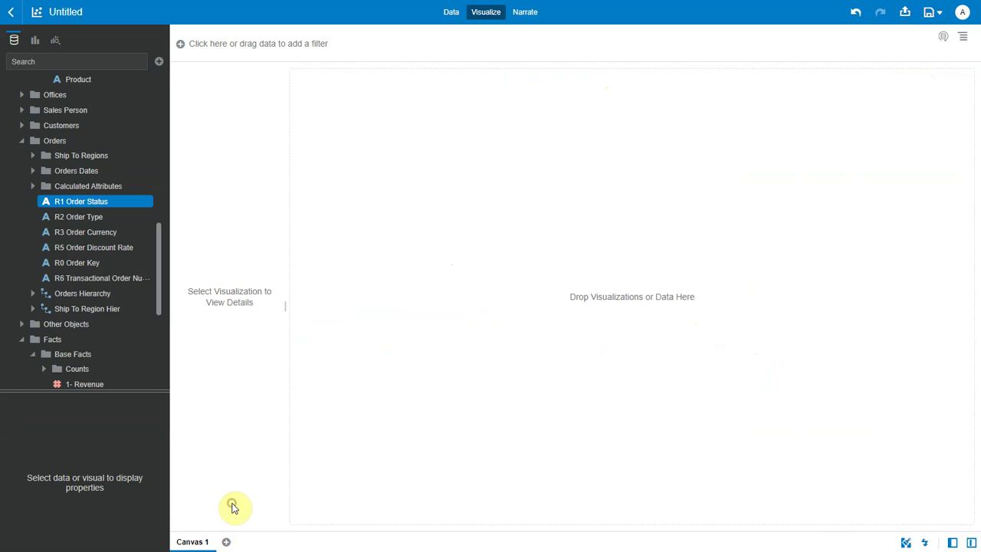
left_click_drag(159, 283, 157, 207)
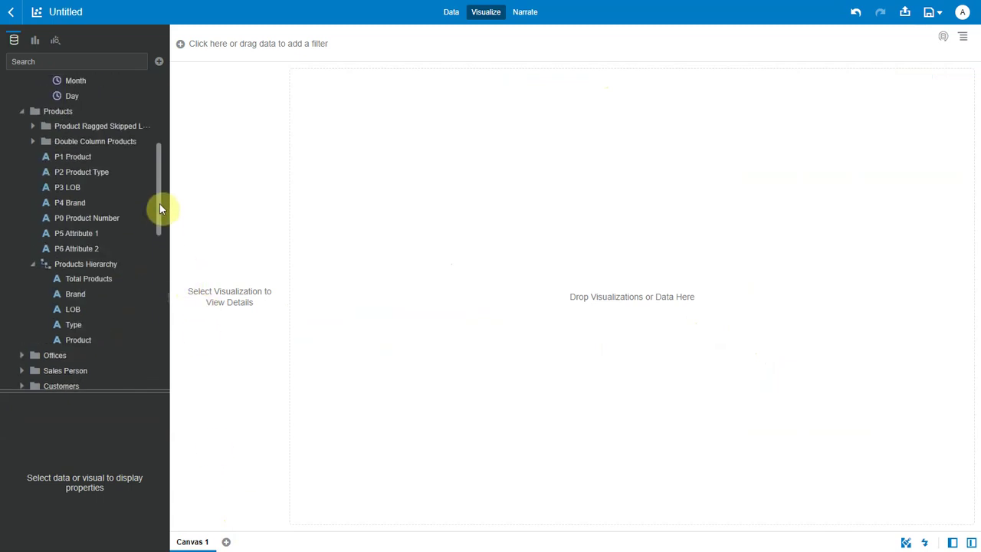
left_click(33, 128)
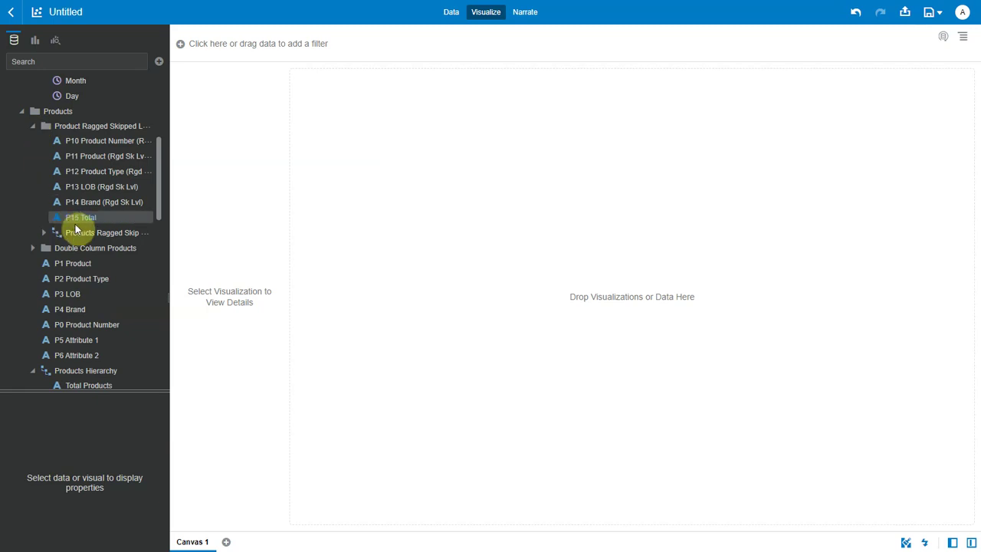
left_click(107, 233)
left_click_drag(159, 169, 163, 291)
left_click(100, 319)
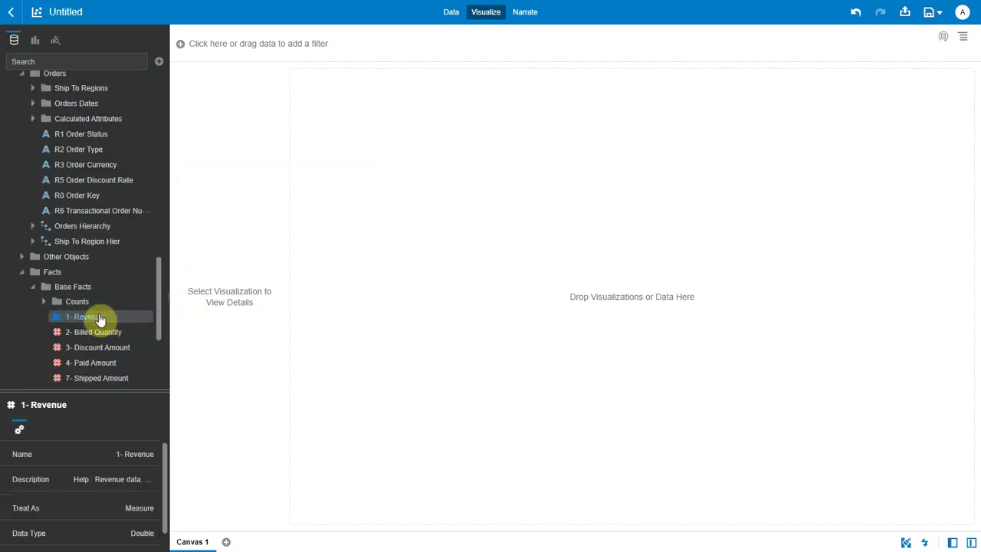
right_click(101, 319)
left_click(138, 324)
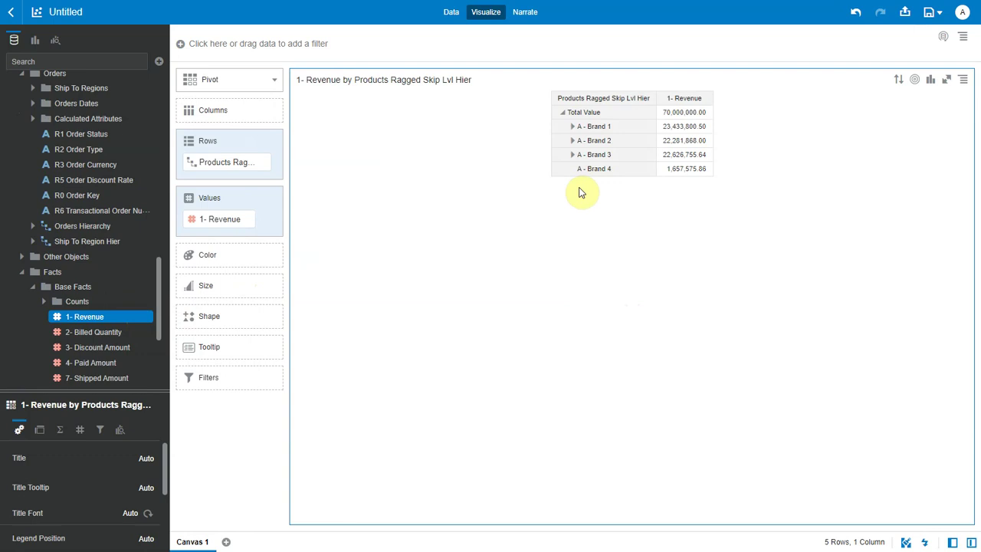
Expand A - Brand 3 and B - LOB 4 in the pivot
left_click(573, 155)
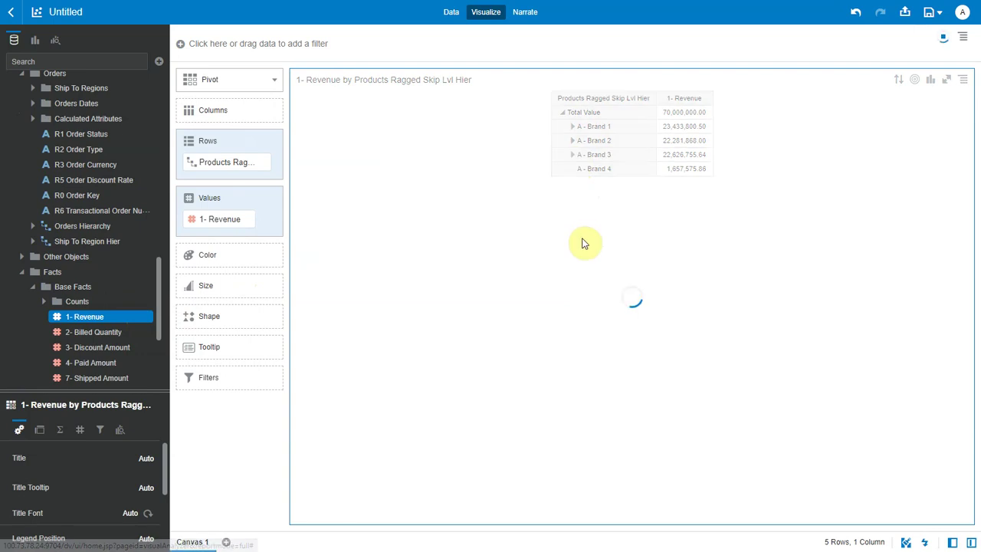
left_click(582, 201)
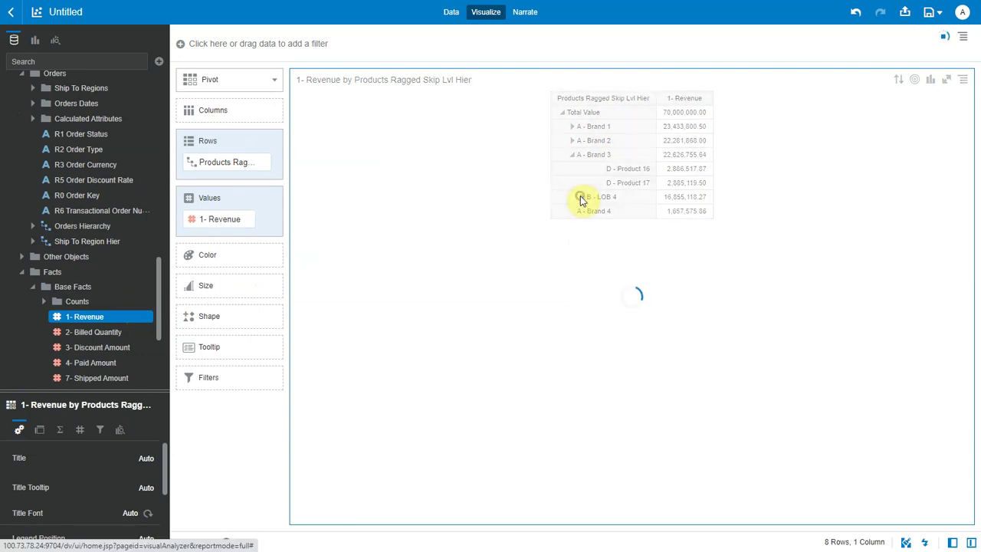
left_click_drag(159, 280, 158, 253)
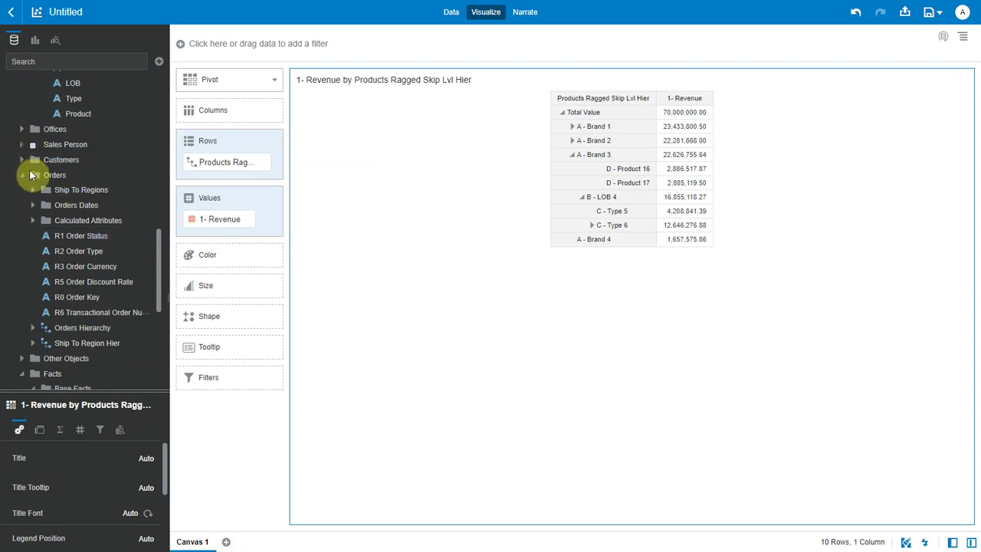
Put Sales Rep Hierarchy on the rows and expand the top rep and two sub-teams
left_click(22, 145)
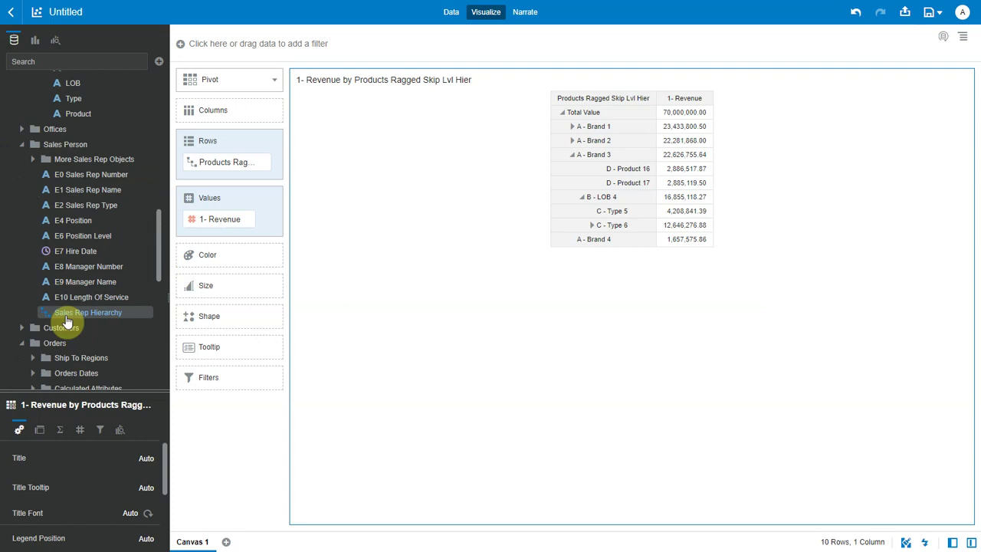
left_click_drag(186, 220, 228, 163)
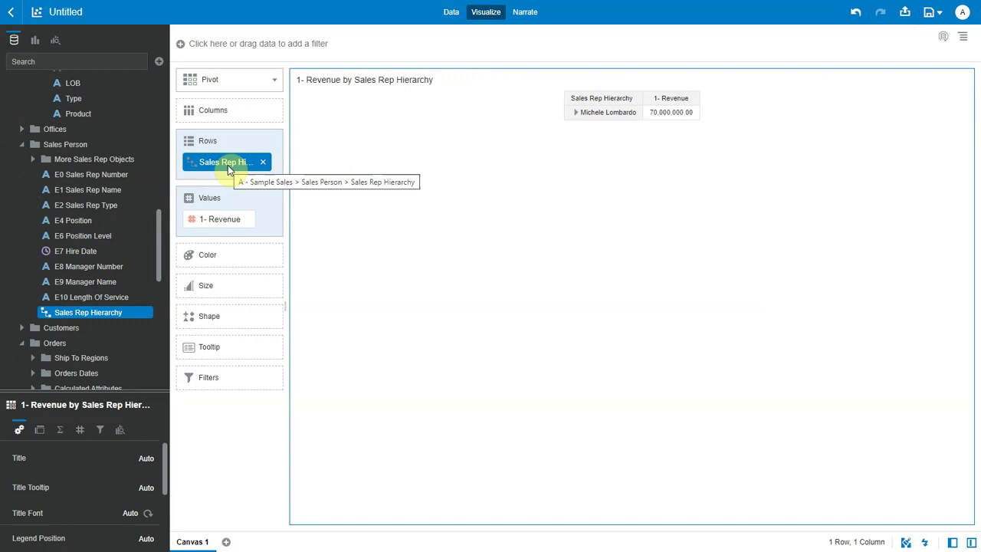
left_click(575, 113)
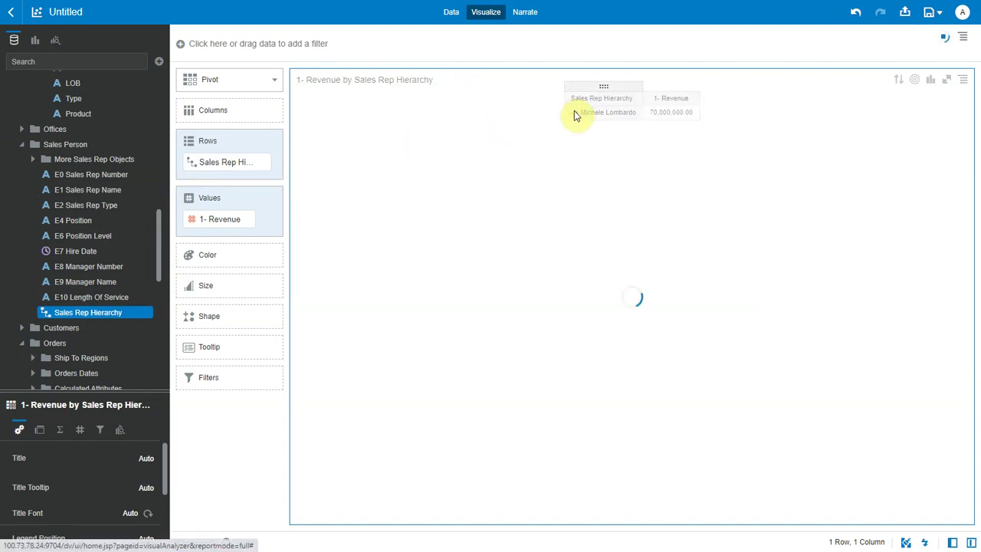
left_click(581, 140)
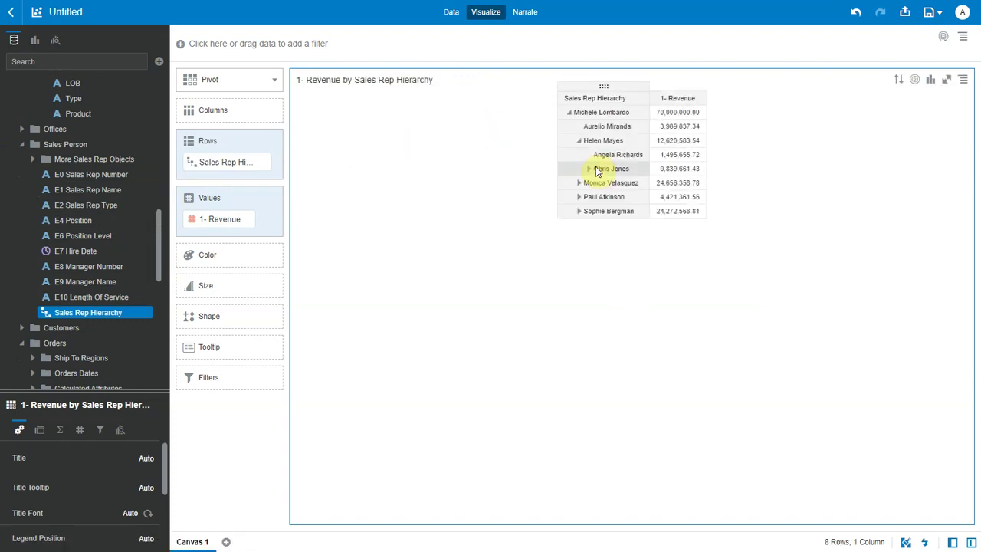
left_click(582, 169)
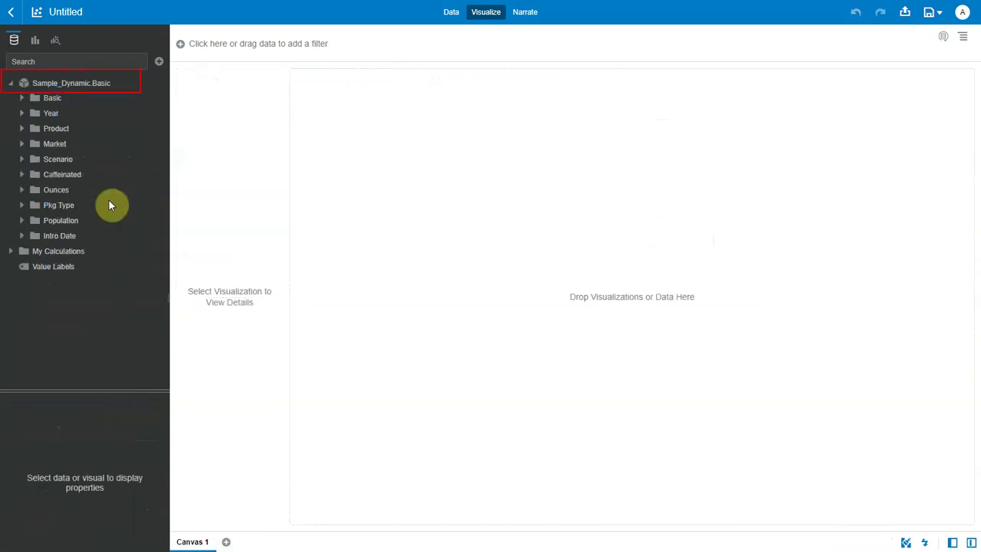
Select Sales, Year and Product from Sample_Dynamic.Basic and auto-create a pivot
left_click(22, 99)
left_click(66, 343)
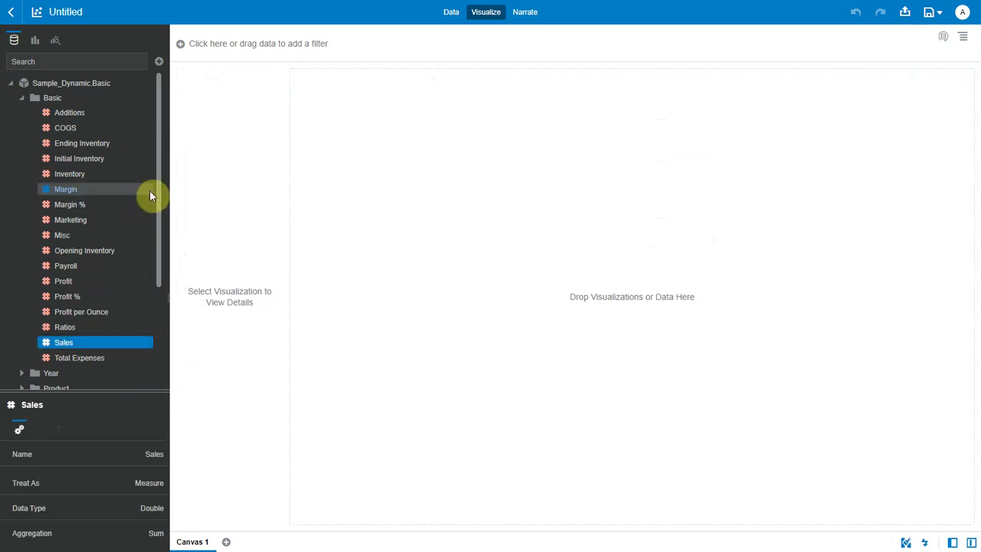
scroll(159, 218, "down", 3)
left_click(21, 255)
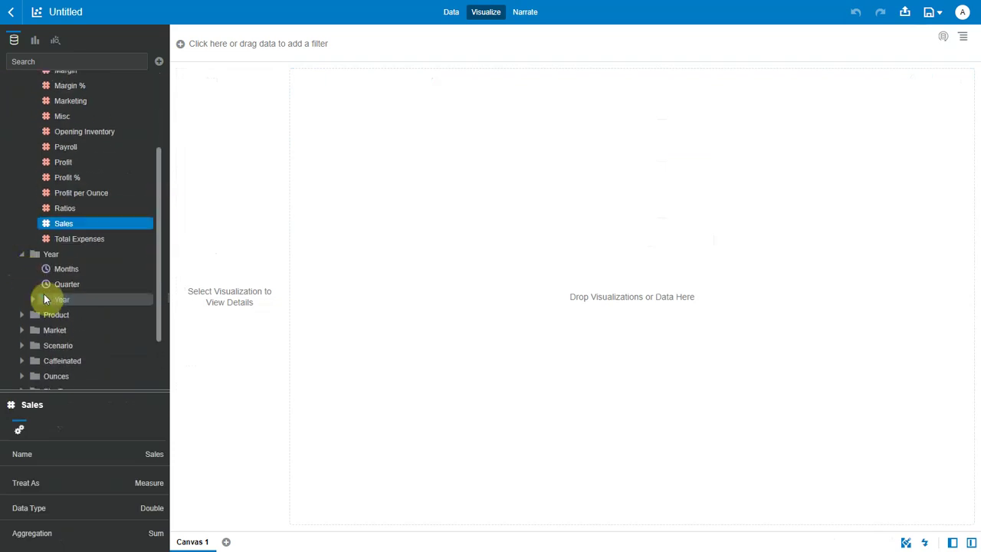
left_click(54, 302)
left_click(21, 315)
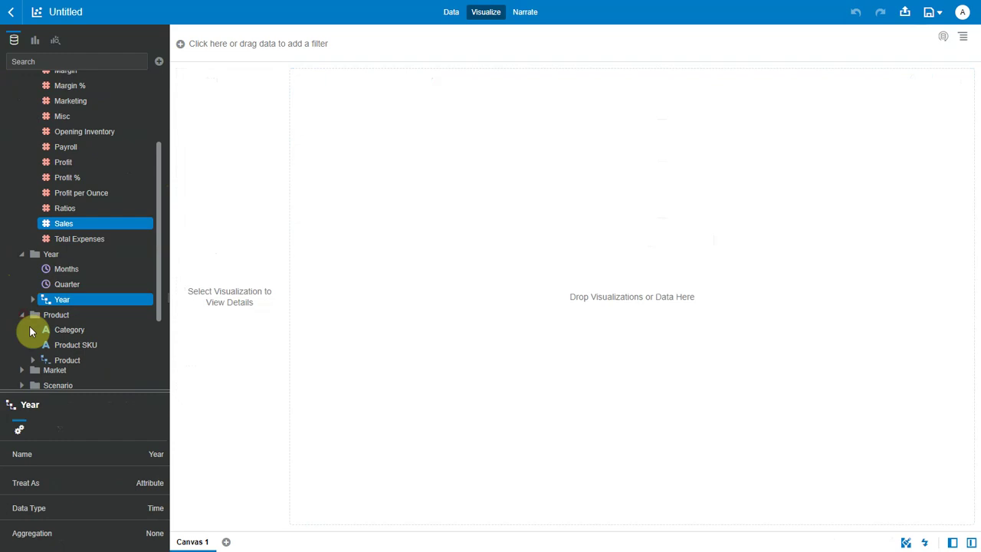
left_click(68, 360)
right_click(69, 360)
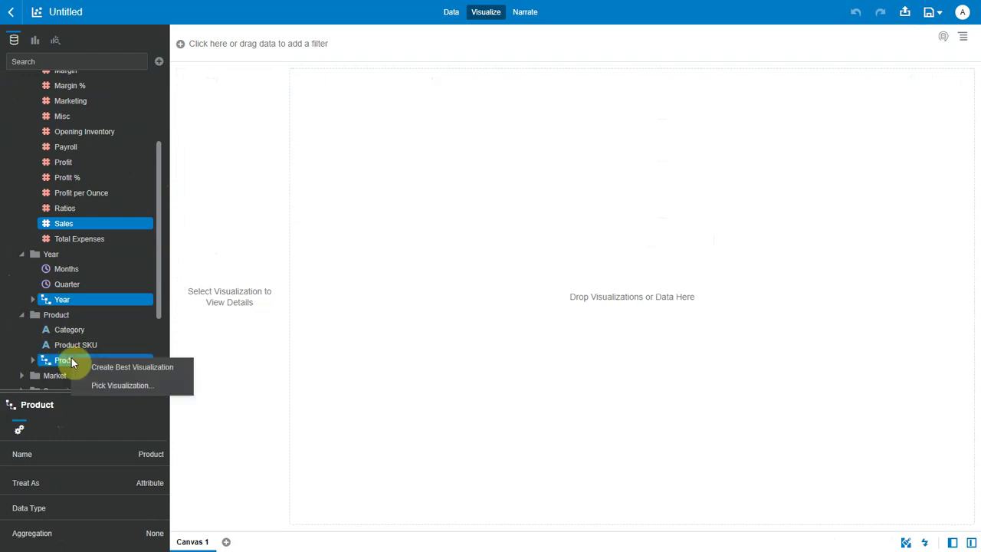
left_click(118, 373)
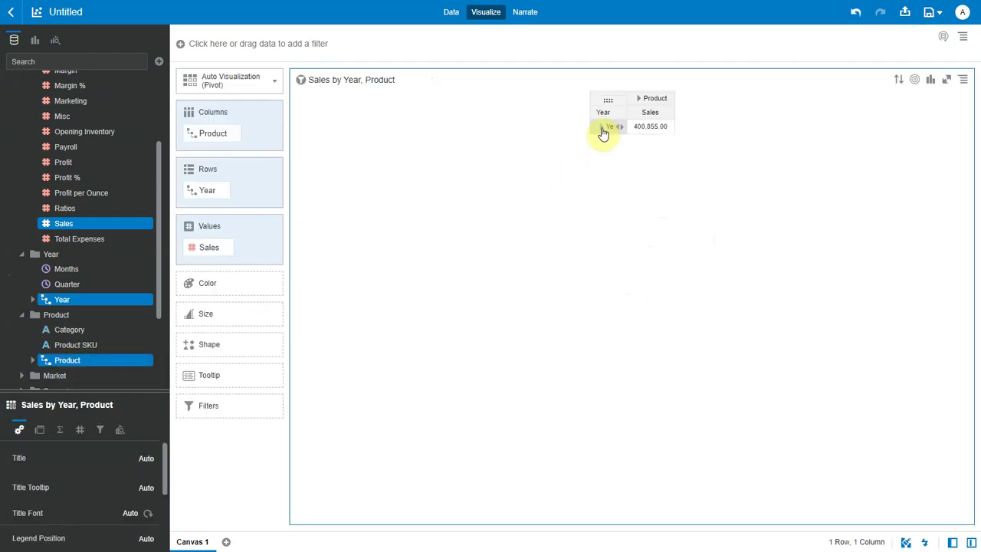